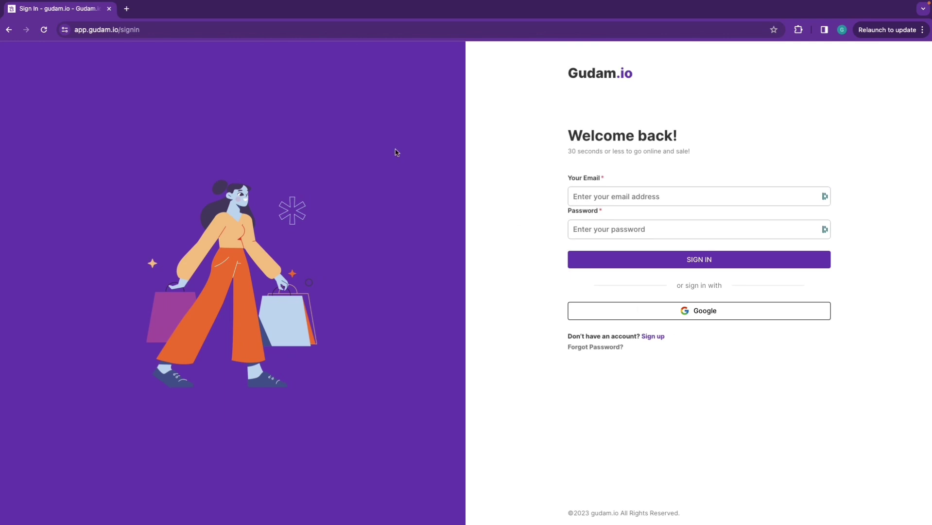
Sign in with Google and start a new shop set to Bangladesh and E-Commerce
{"action": "left_click", "coordinate": [723, 317]}
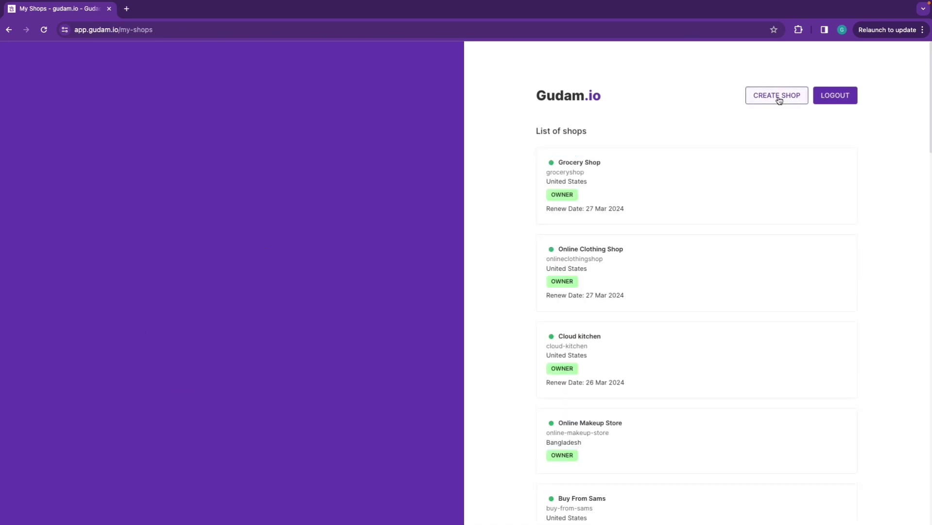
{"action": "left_click", "coordinate": [778, 100]}
{"action": "left_click", "coordinate": [651, 198]}
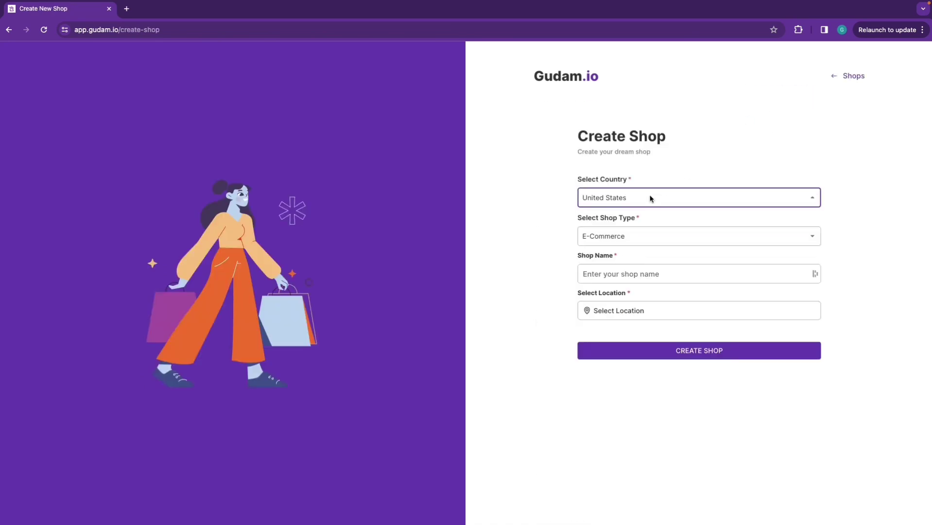
{"action": "left_click", "coordinate": [643, 240]}
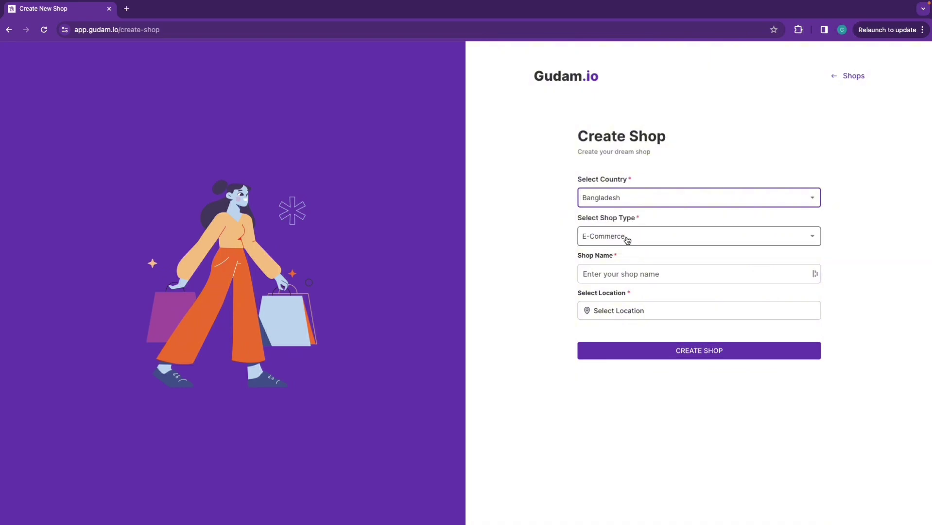
{"action": "left_click", "coordinate": [622, 237]}
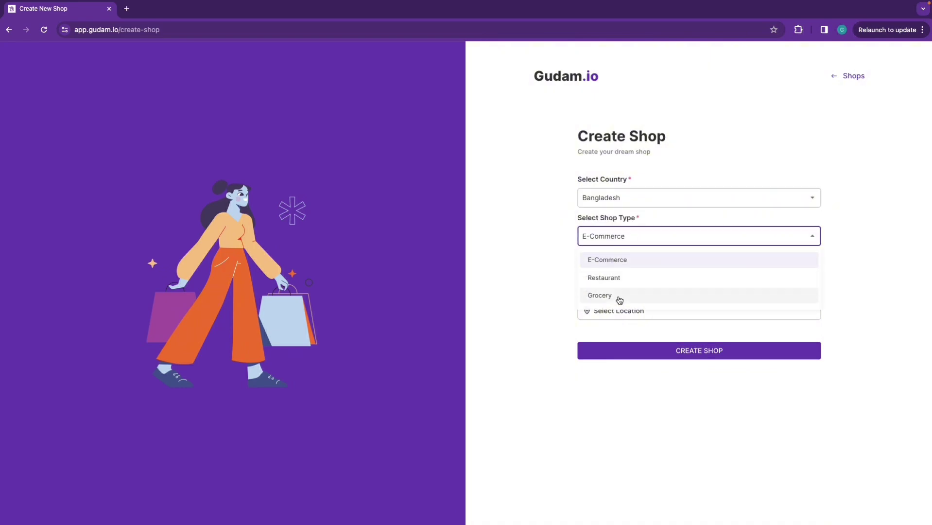
{"action": "left_click", "coordinate": [645, 262]}
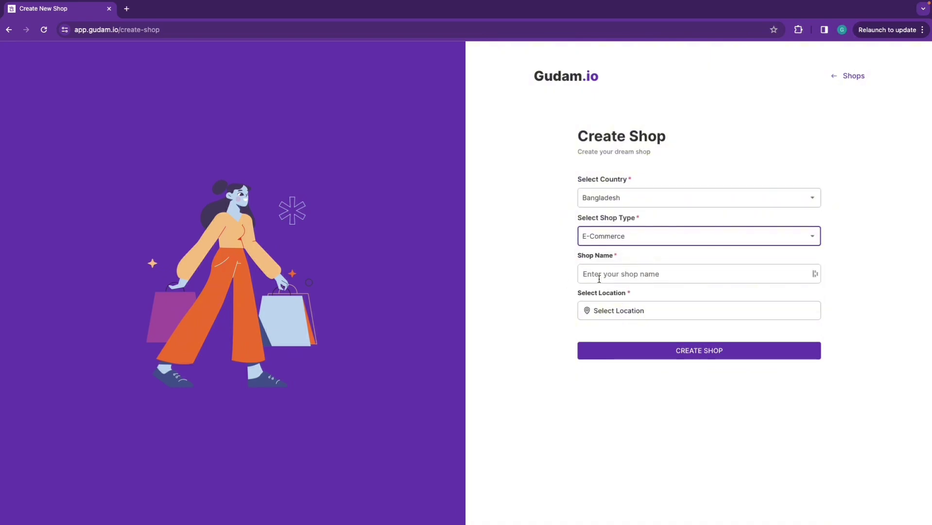
Name the shop 'Dhaka Gift Shop', set its location to Dhaka, and create it
{"action": "left_click", "coordinate": [604, 273]}
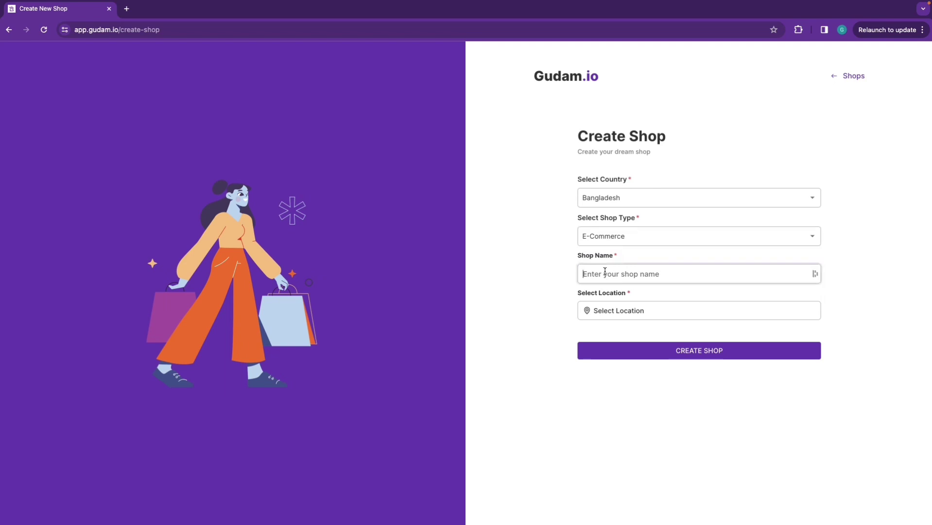
{"action": "type", "text": "Dhaka Gift Shop"}
{"action": "left_click", "coordinate": [604, 309]}
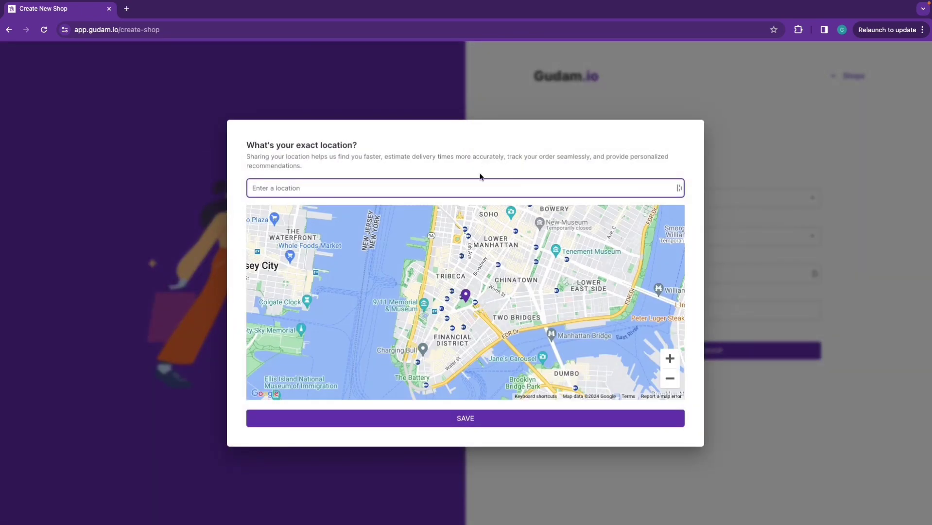
{"action": "type", "text": "dhaka"}
{"action": "left_click", "coordinate": [292, 204]}
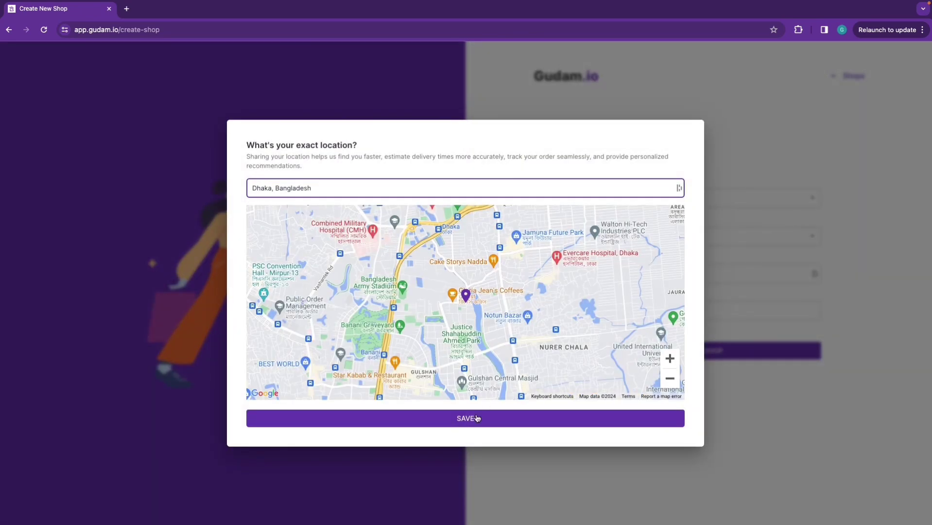
{"action": "left_click", "coordinate": [464, 417]}
{"action": "left_click", "coordinate": [702, 365]}
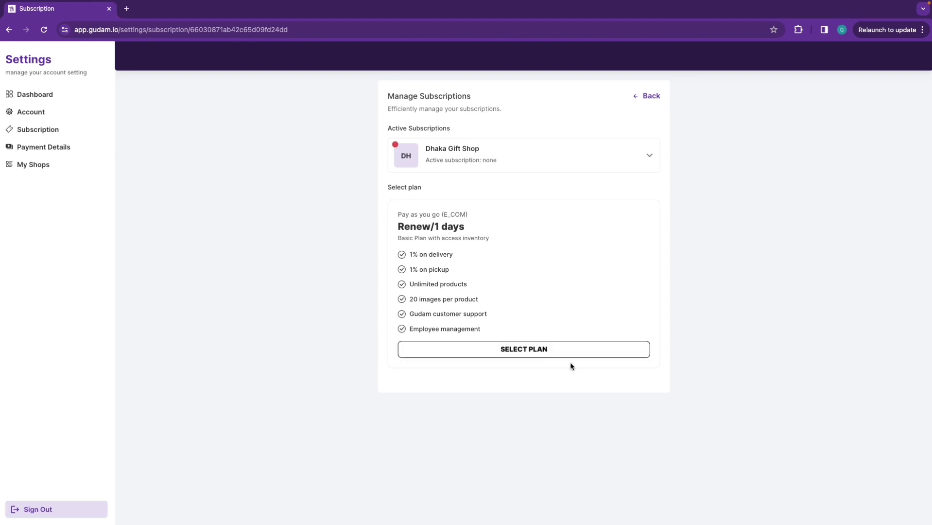
Subscribe to the Pay as you go plan with the subscriber's name, e-mail and phone number
{"action": "left_click", "coordinate": [529, 351]}
{"action": "left_click", "coordinate": [457, 143]}
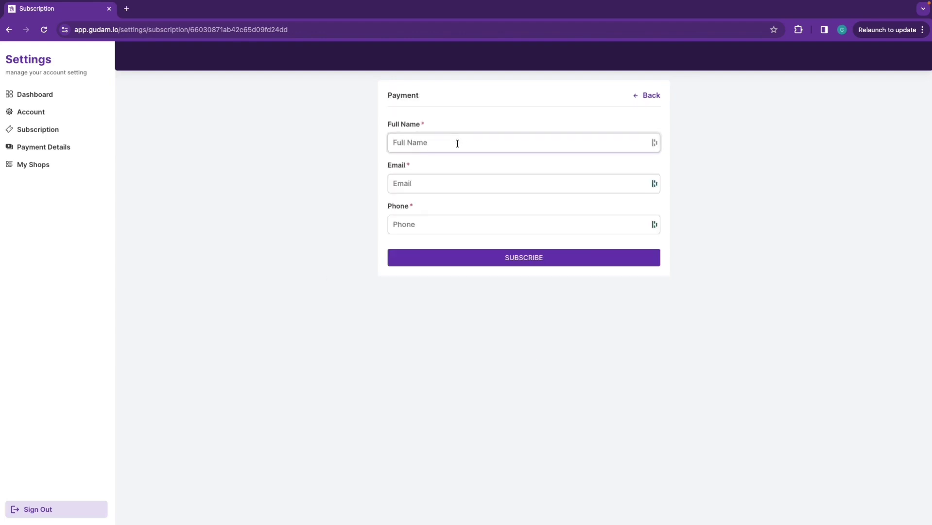
{"action": "type", "text": "Gudam"}
{"action": "left_click", "coordinate": [448, 184]}
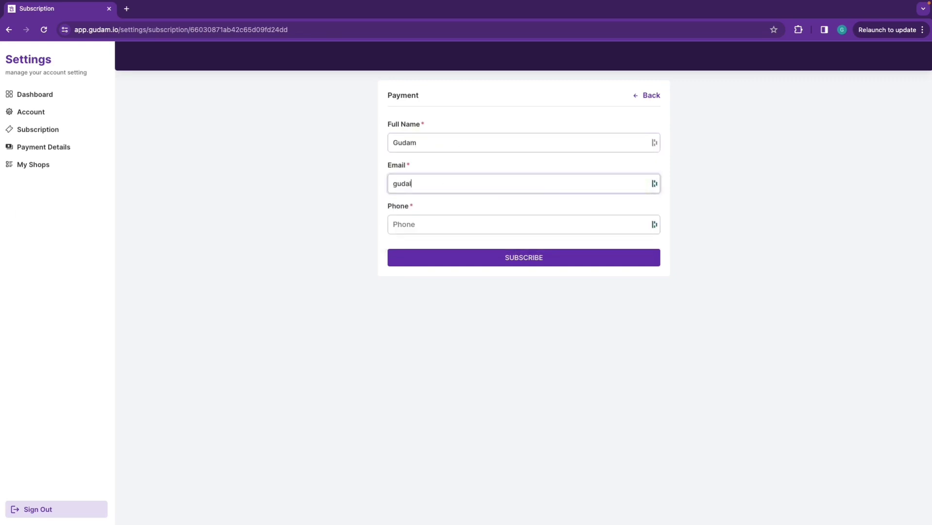
{"action": "left_click", "coordinate": [424, 222]}
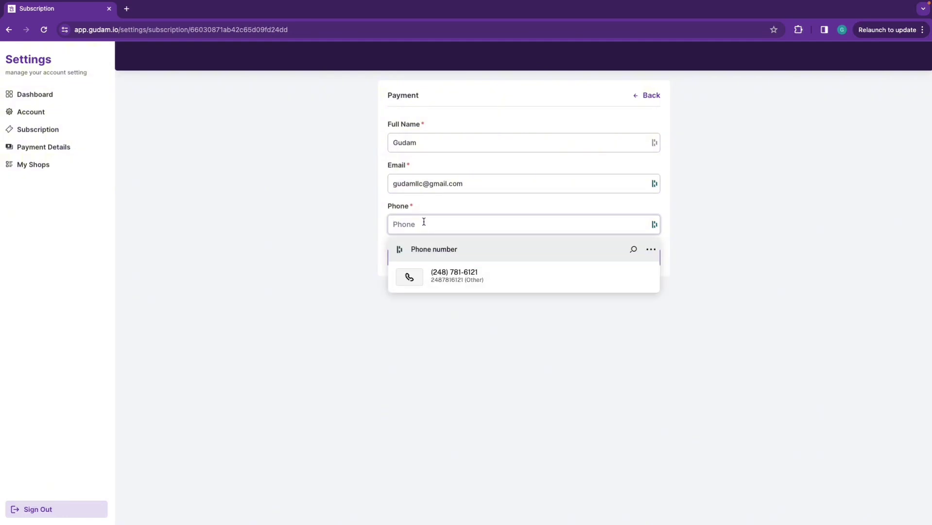
{"action": "type", "text": "017"}
{"action": "key", "text": "BackSpace"}
{"action": "key", "text": "BackSpace"}
{"action": "key", "text": "BackSpace"}
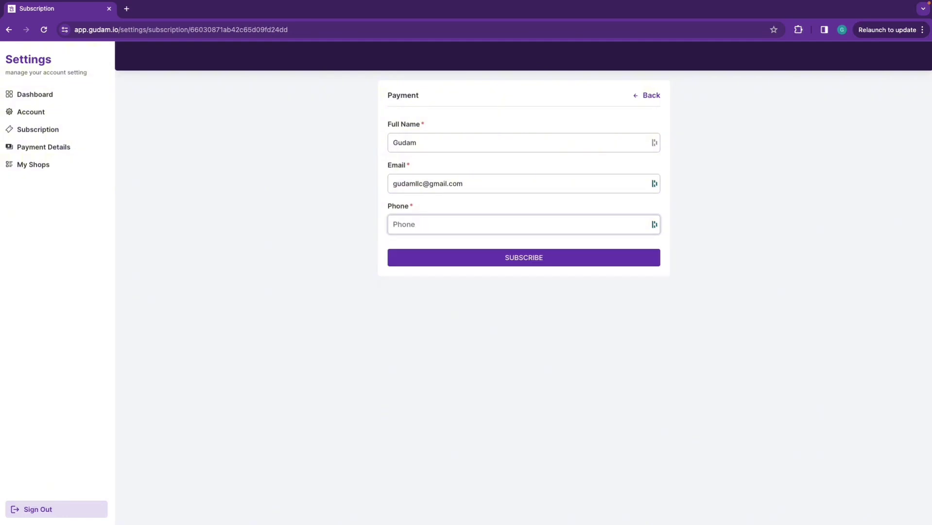
{"action": "left_click", "coordinate": [544, 260]}
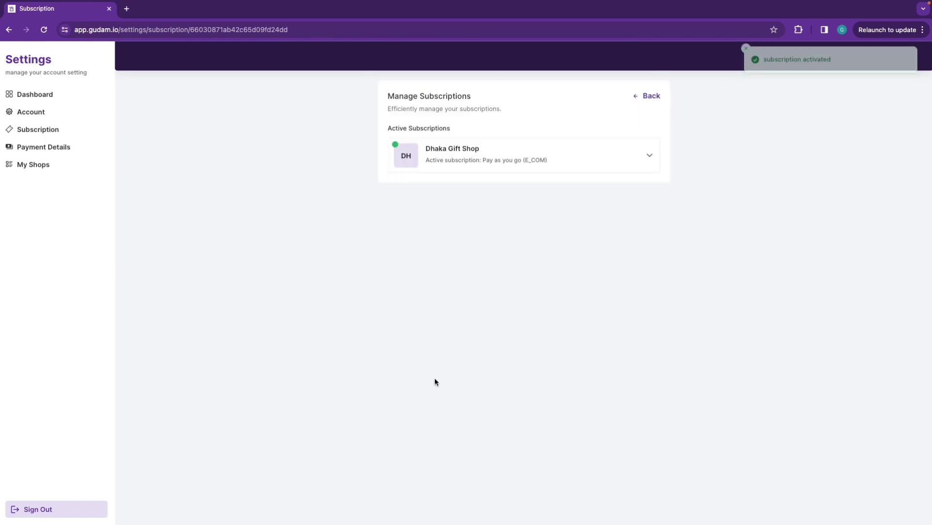
{"action": "left_click", "coordinate": [600, 160]}
Open the live storefront in a new tab, then go to the dashboard's Payment Methods page
{"action": "left_click", "coordinate": [599, 160]}
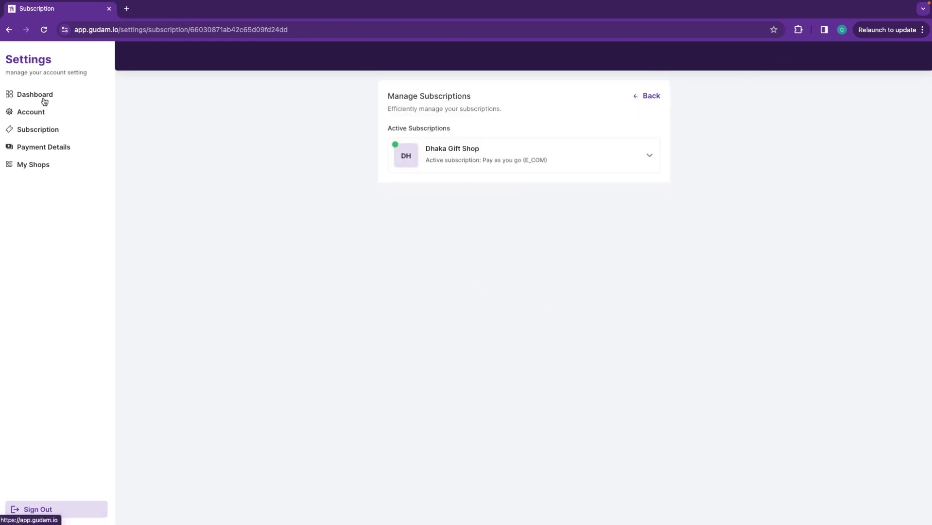
{"action": "left_click", "coordinate": [24, 99]}
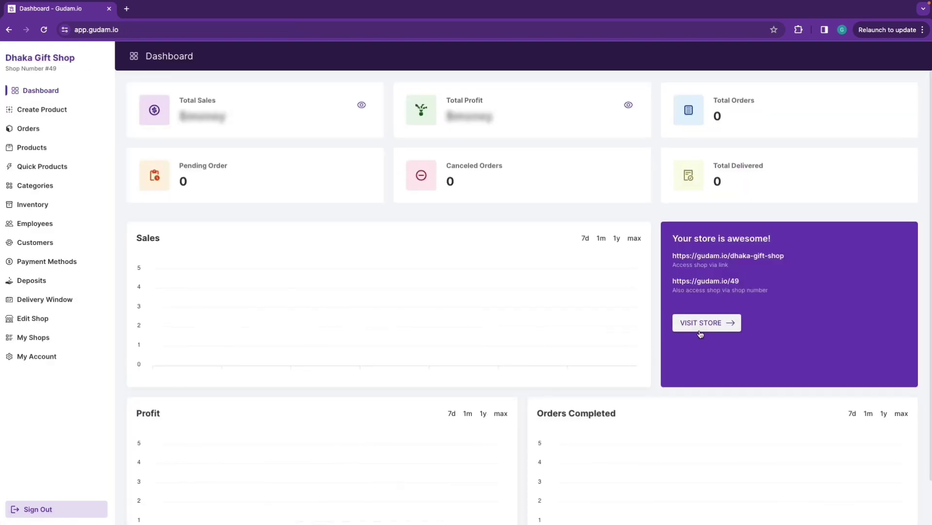
{"action": "left_click", "coordinate": [727, 325]}
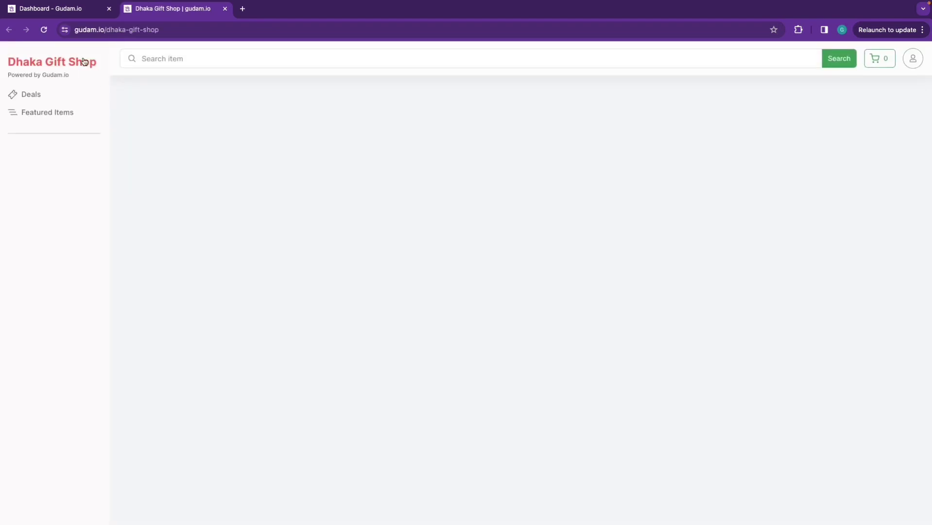
{"action": "left_click", "coordinate": [93, 8]}
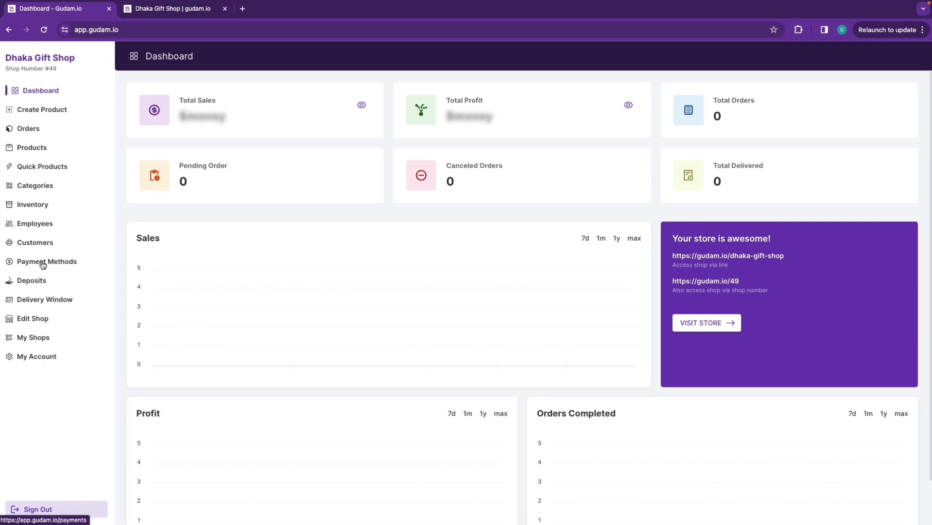
{"action": "left_click", "coordinate": [42, 265]}
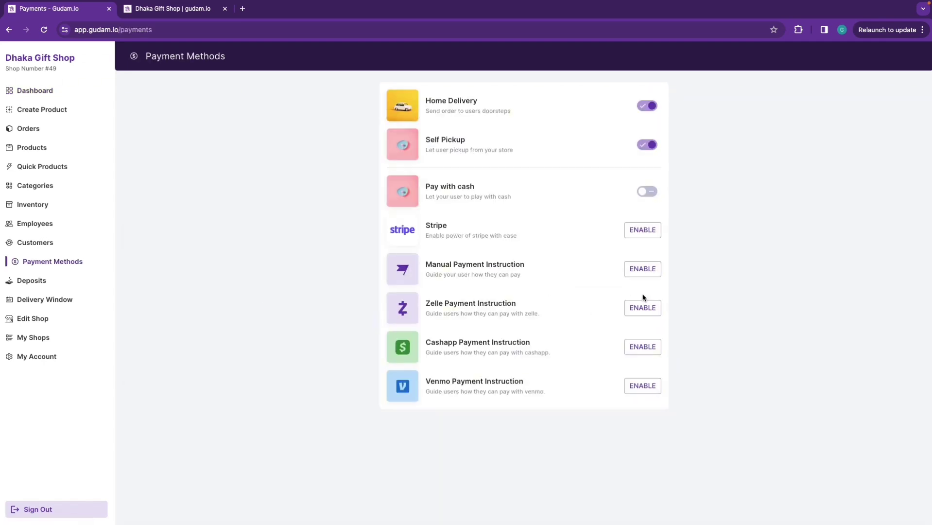
Enable a manual payment method titled 'Bkash' that asks customers for their last 2 digits, and save it
{"action": "left_click", "coordinate": [636, 269]}
{"action": "left_click", "coordinate": [427, 248]}
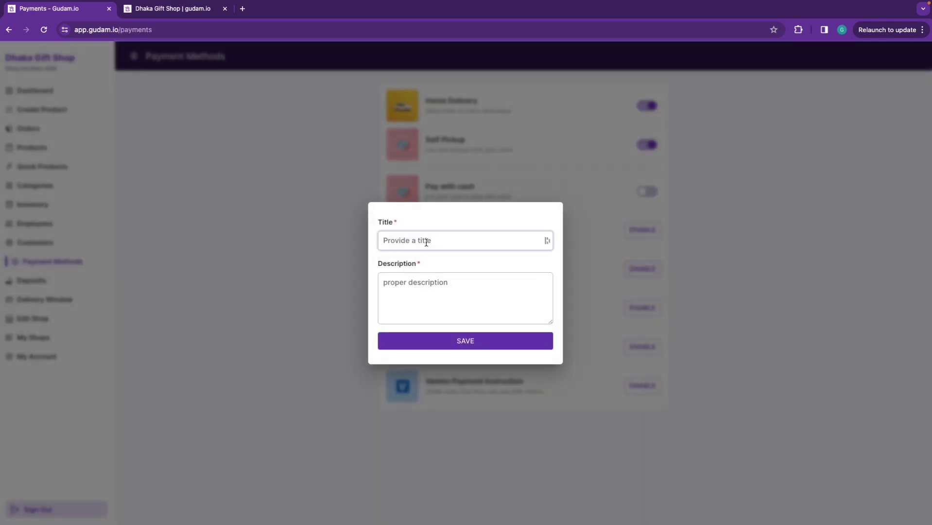
{"action": "type", "text": "Bkash"}
{"action": "left_click", "coordinate": [417, 285]}
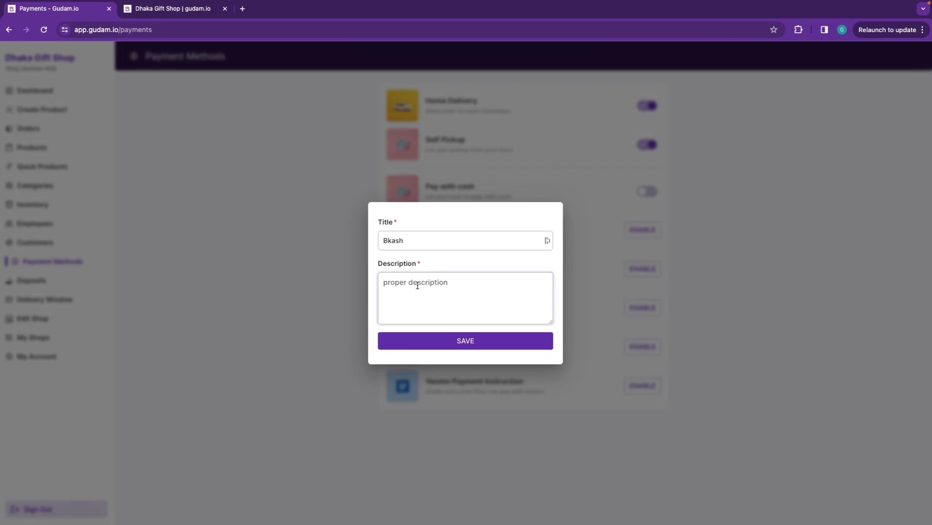
{"action": "type", "text": "Send payment to Bkash Personal 0172+++"}
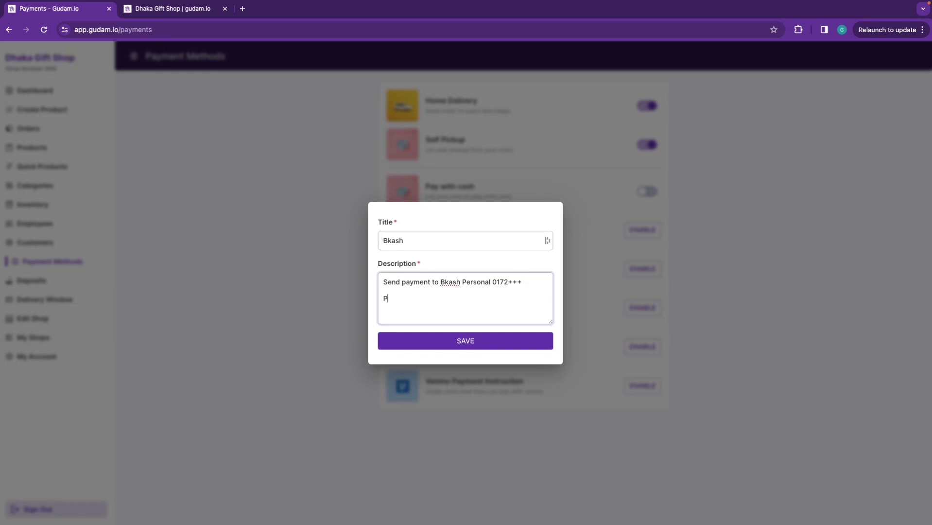
{"action": "type", "text": "lease provide your last 2 digit "}
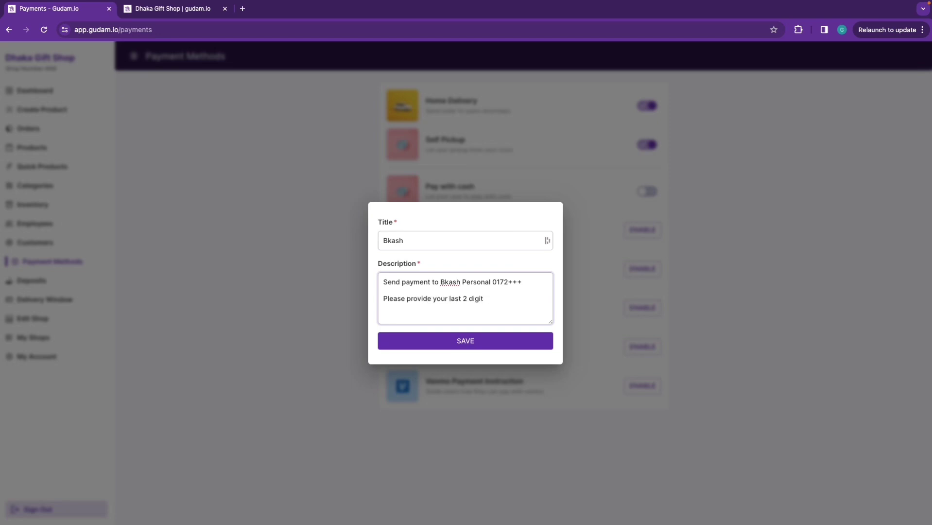
{"action": "type", "text": "number in the box below"}
{"action": "left_click", "coordinate": [468, 344]}
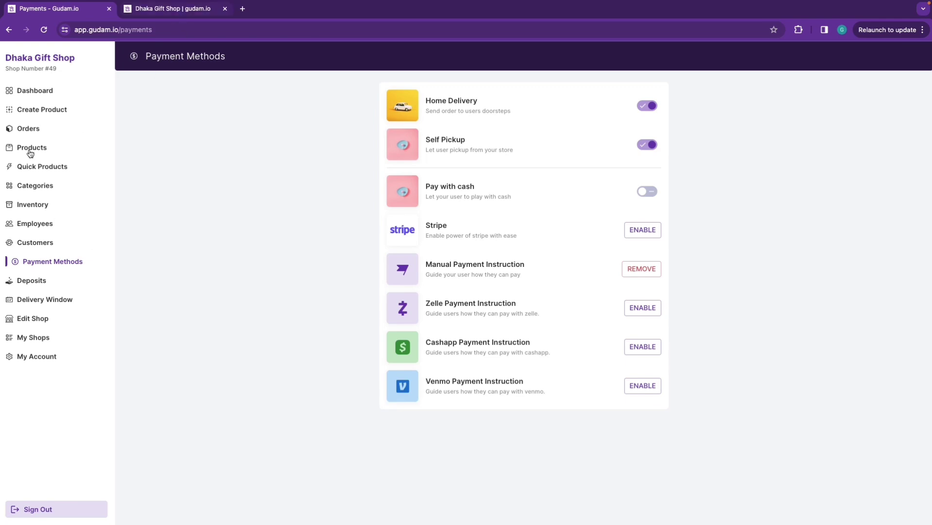
Start a new product and upload the Gift Mug image from the Video Related folder
{"action": "left_click", "coordinate": [32, 112]}
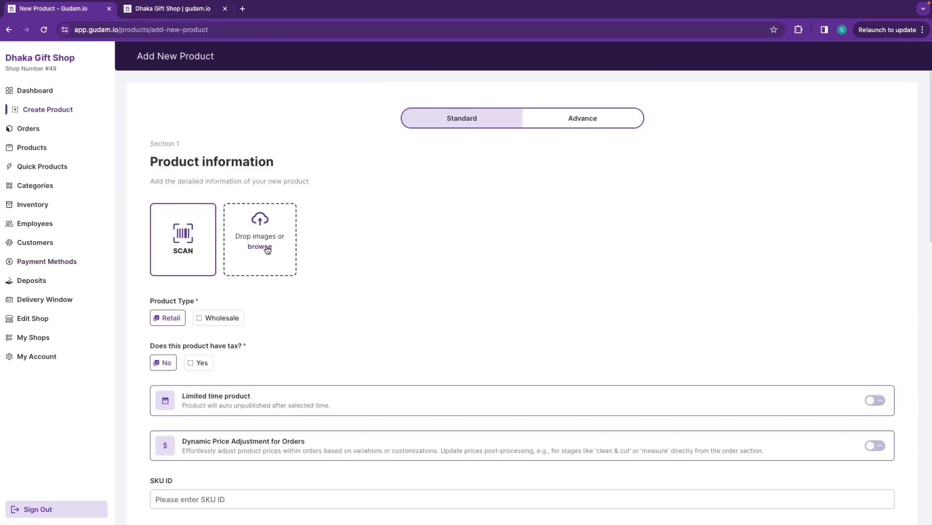
{"action": "left_click", "coordinate": [265, 247]}
{"action": "left_click", "coordinate": [314, 204]}
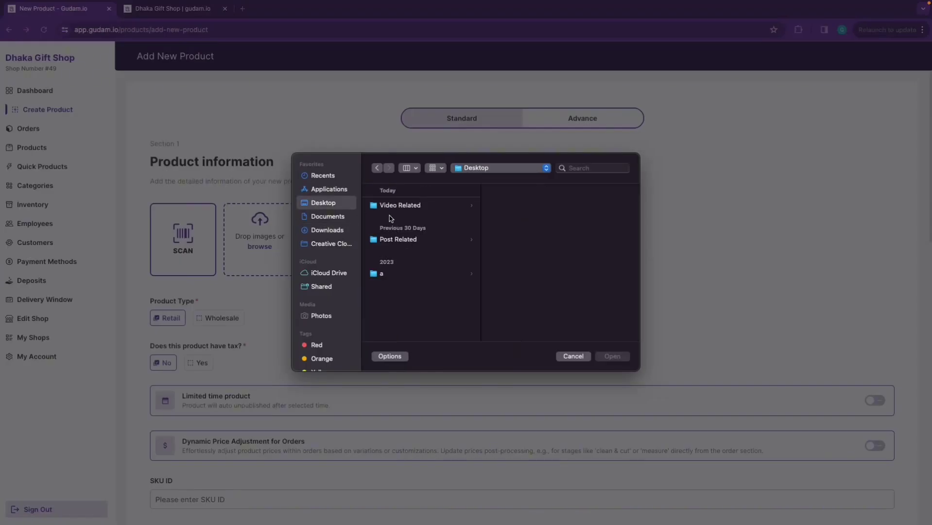
{"action": "left_click", "coordinate": [449, 206]}
{"action": "left_click", "coordinate": [519, 206]}
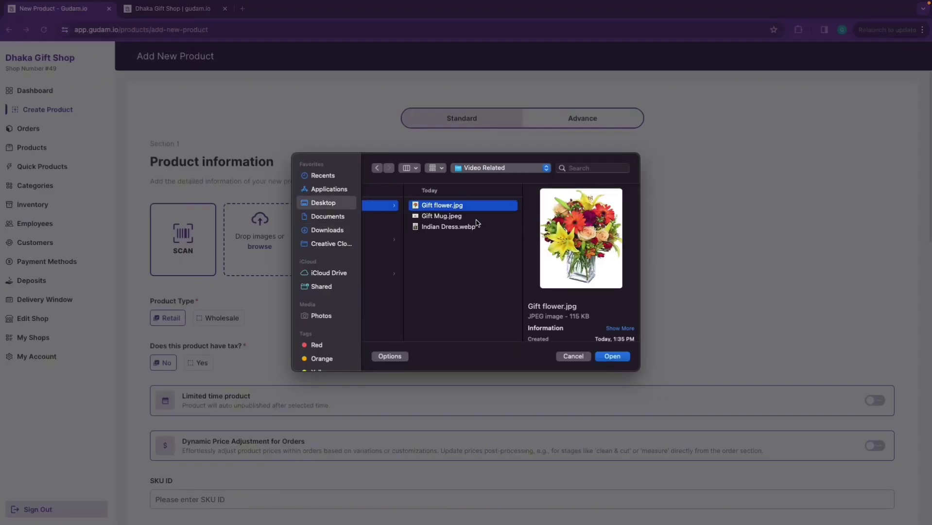
{"action": "key", "text": "Down"}
{"action": "left_click", "coordinate": [620, 358]}
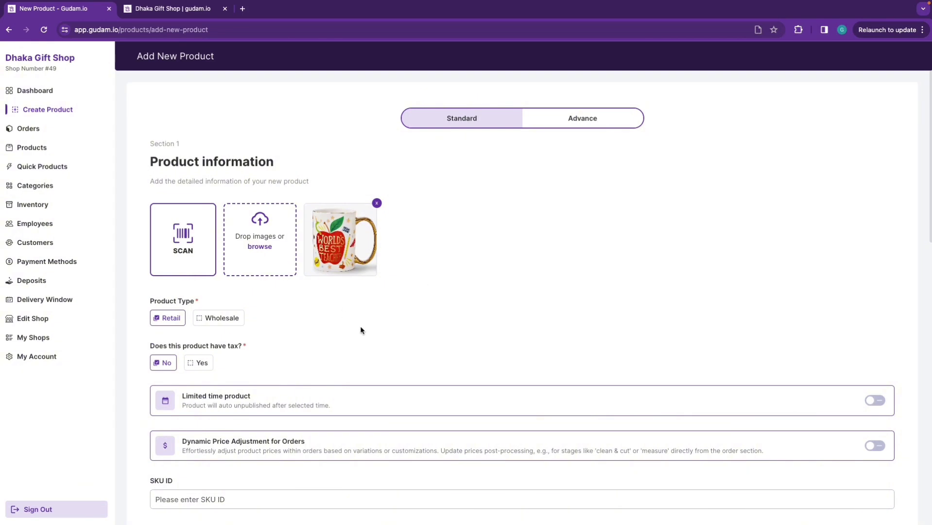
Name the product 'Custom Gift Mug', price it 350 discounted to 250, and set unit 1
{"action": "scroll", "coordinate": [214, 309], "scroll_direction": "down", "scroll_amount": 5}
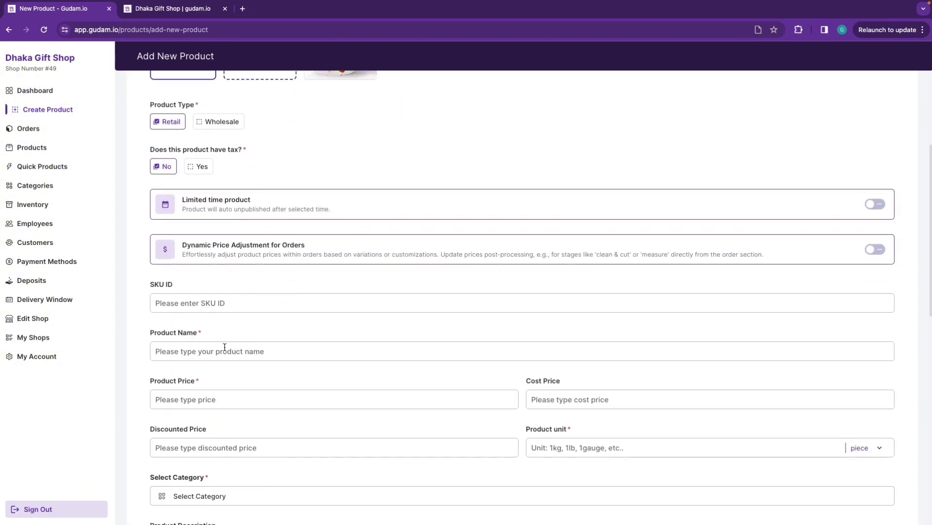
{"action": "scroll", "coordinate": [257, 337], "scroll_direction": "down", "scroll_amount": 2}
{"action": "left_click", "coordinate": [221, 287]}
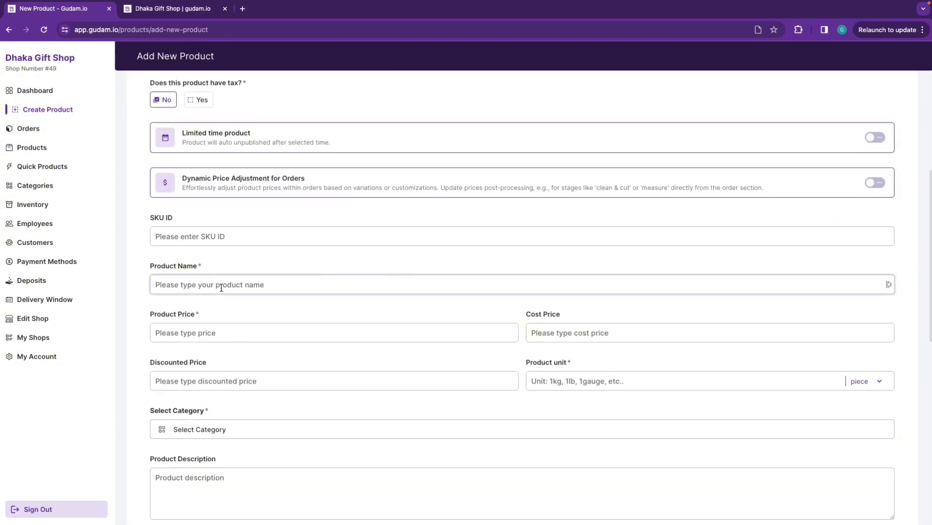
{"action": "type", "text": "Custom Gift Mug"}
{"action": "left_click", "coordinate": [237, 340]}
{"action": "type", "text": "50"}
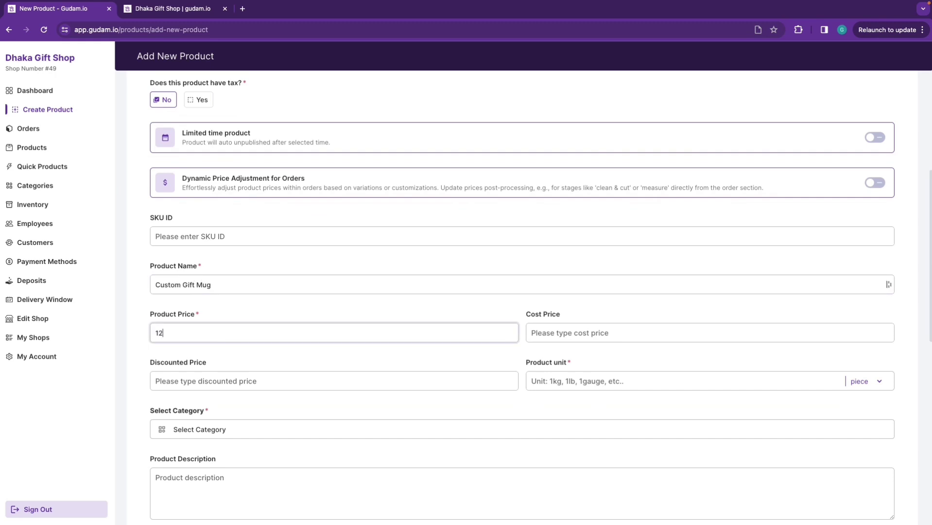
{"action": "key", "text": "BackSpace"}
{"action": "key", "text": "BackSpace"}
{"action": "type", "text": "350"}
{"action": "left_click", "coordinate": [224, 381]}
{"action": "type", "text": "250"}
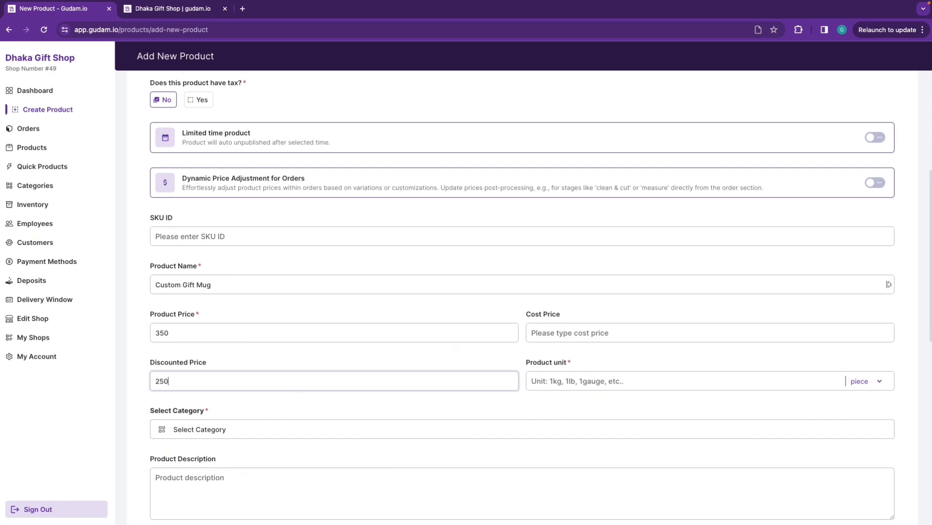
{"action": "scroll", "coordinate": [318, 369], "scroll_direction": "down", "scroll_amount": 1}
{"action": "left_click", "coordinate": [544, 329]}
{"action": "type", "text": "1"}
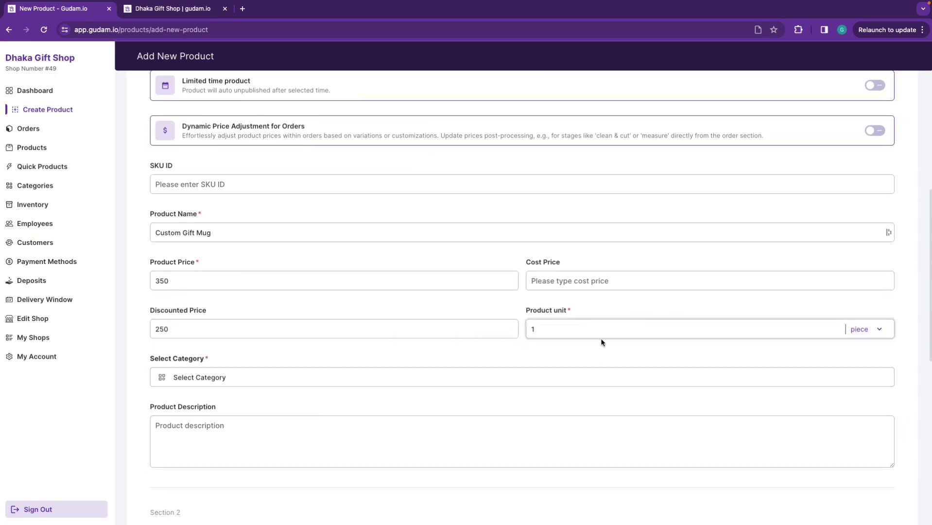
Add the description 'Get your custom mug delivered to you' and a stock quantity of 100000
{"action": "scroll", "coordinate": [491, 383], "scroll_direction": "down", "scroll_amount": 3}
{"action": "left_click", "coordinate": [271, 270]}
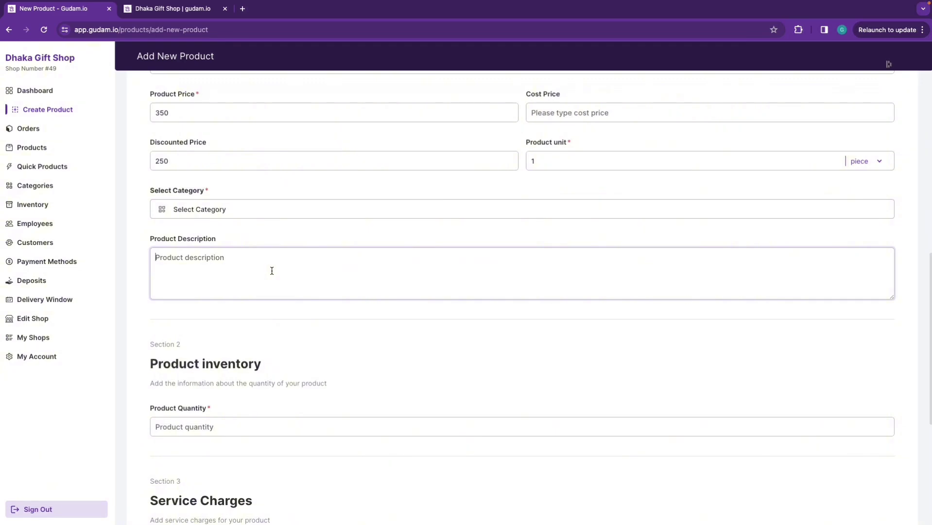
{"action": "type", "text": "P"}
{"action": "key", "text": "BackSpace"}
{"action": "type", "text": "Get your custom mug delivered to you"}
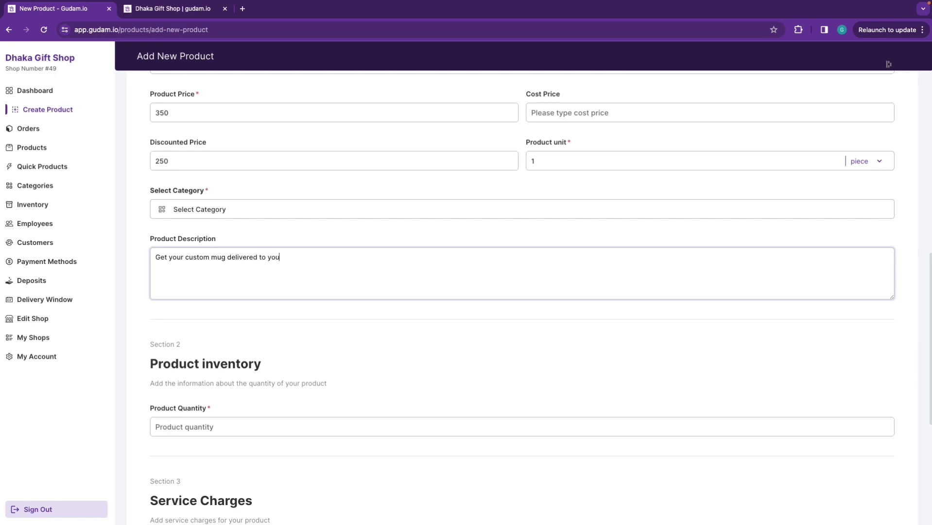
{"action": "scroll", "coordinate": [237, 329], "scroll_direction": "down", "scroll_amount": 2}
{"action": "left_click", "coordinate": [237, 330]}
{"action": "type", "text": "100000"}
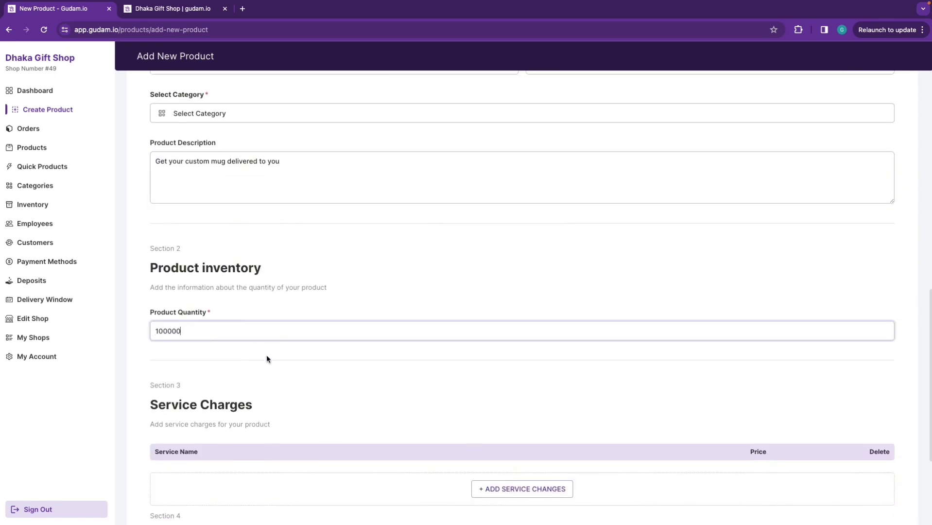
Add a 'Delivery Charge' service charge of 45 to the product
{"action": "scroll", "coordinate": [266, 354], "scroll_direction": "down", "scroll_amount": 4}
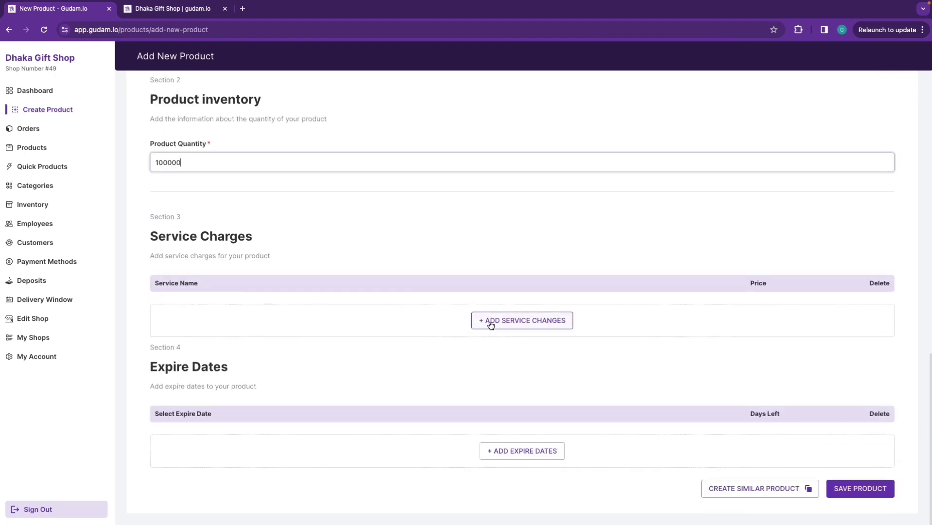
{"action": "left_click", "coordinate": [488, 323]}
{"action": "left_click", "coordinate": [354, 320]}
{"action": "type", "text": "D"}
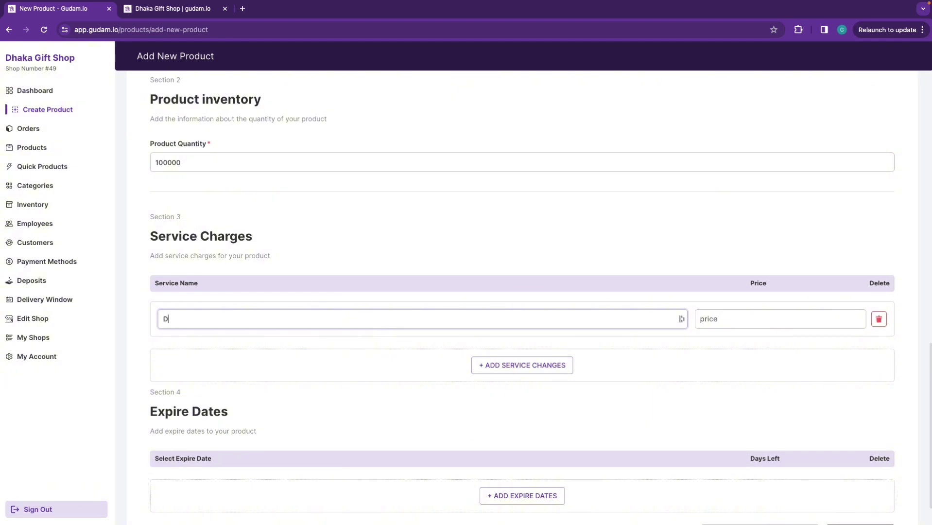
{"action": "type", "text": "elivery Charge"}
{"action": "left_click", "coordinate": [747, 315]}
{"action": "type", "text": "45"}
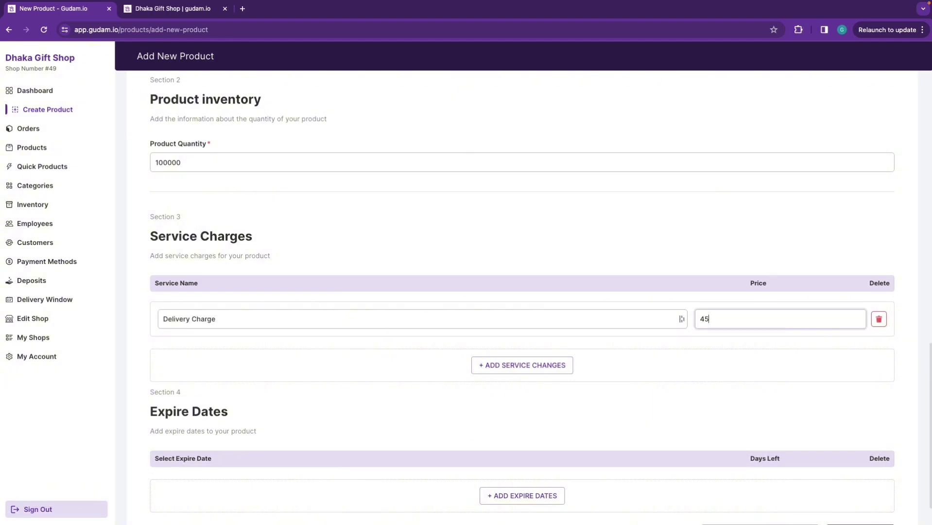
{"action": "scroll", "coordinate": [482, 386], "scroll_direction": "down", "scroll_amount": 1}
{"action": "left_click", "coordinate": [860, 488]}
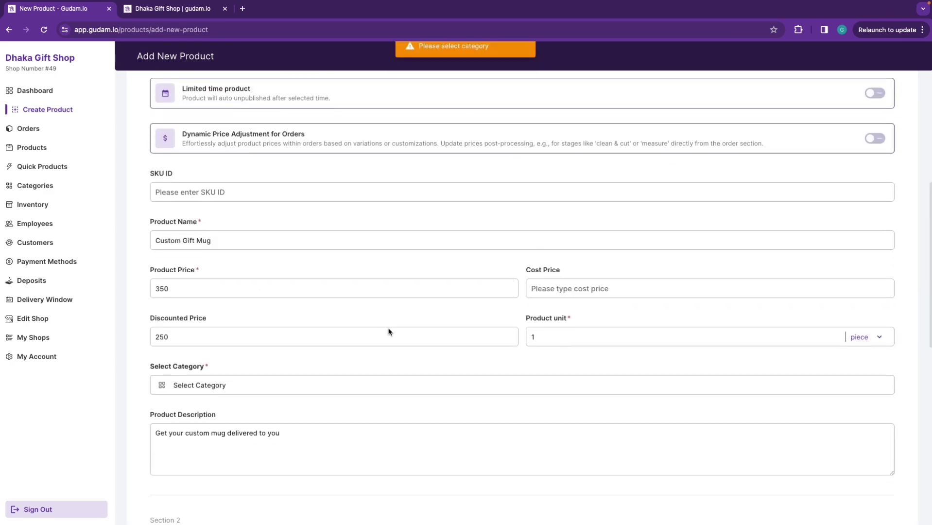
Create and assign the Custom Items category, save the product, and return to the storefront
{"action": "left_click", "coordinate": [384, 281]}
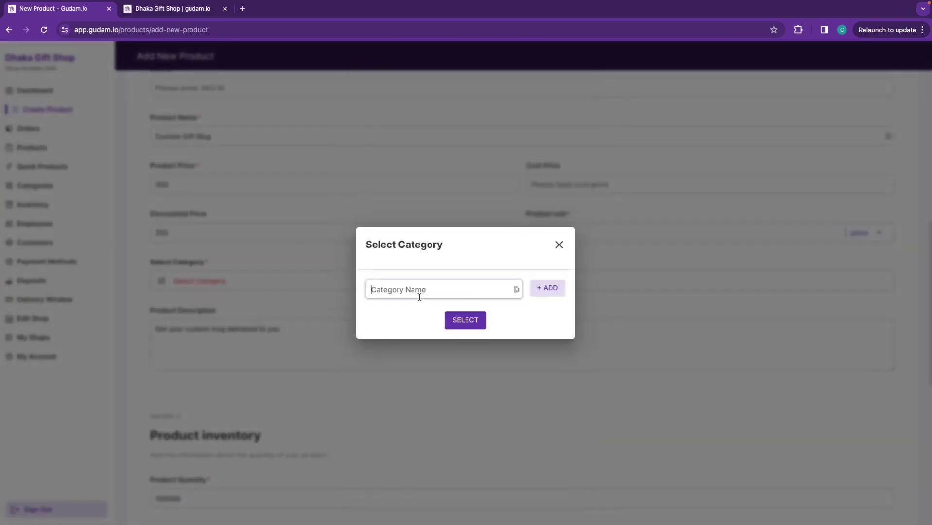
{"action": "type", "text": "Custom Items"}
{"action": "left_click", "coordinate": [546, 288]}
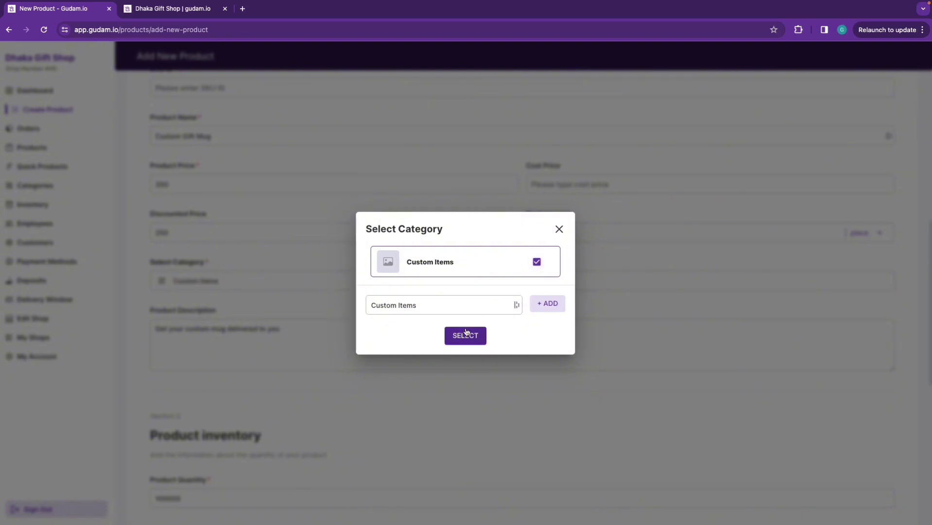
{"action": "left_click", "coordinate": [465, 334]}
{"action": "scroll", "coordinate": [502, 396], "scroll_direction": "down", "scroll_amount": 8}
{"action": "left_click", "coordinate": [860, 488]}
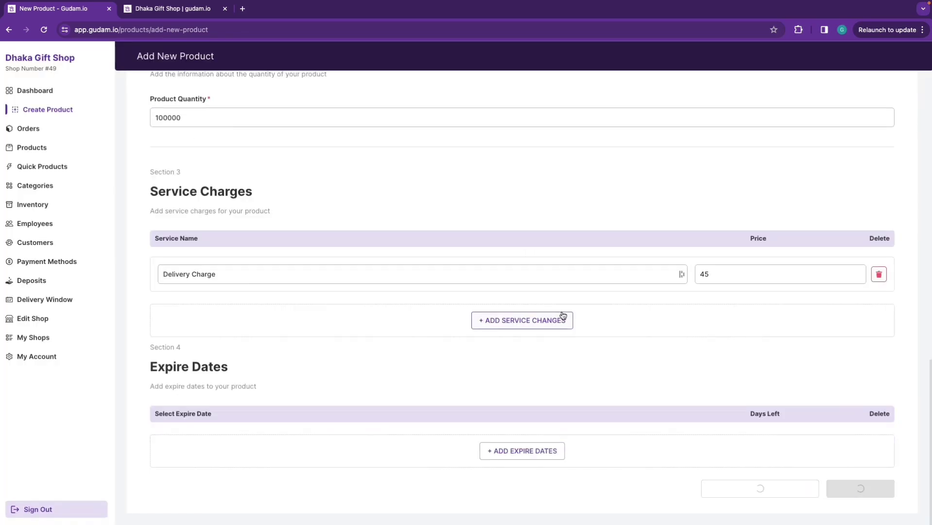
{"action": "left_click", "coordinate": [172, 9]}
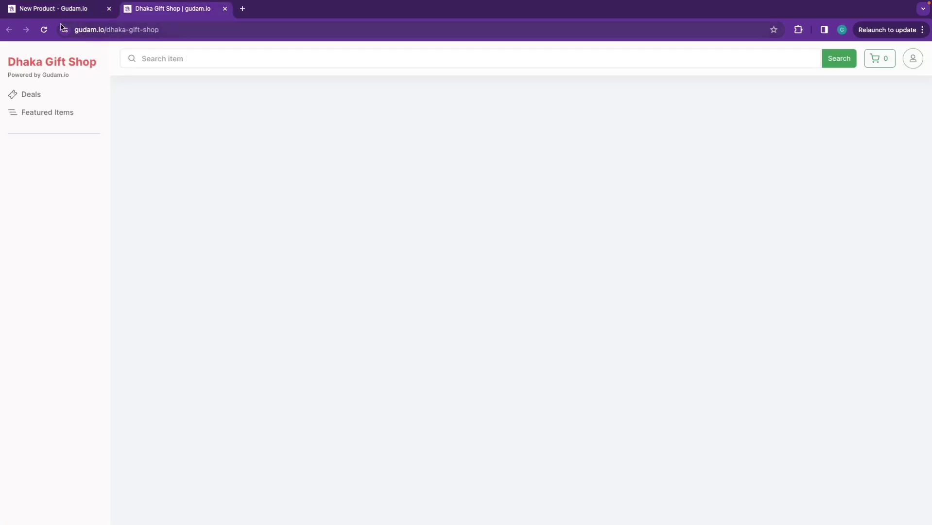
Reload the storefront, add the Custom Gift Mug to the cart, and proceed to checkout
{"action": "left_click", "coordinate": [44, 30]}
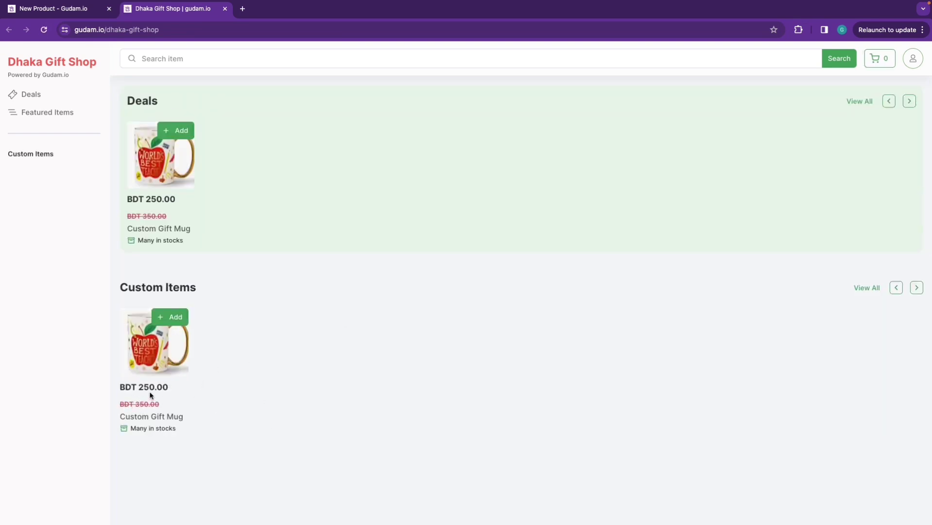
{"action": "left_click", "coordinate": [148, 318]}
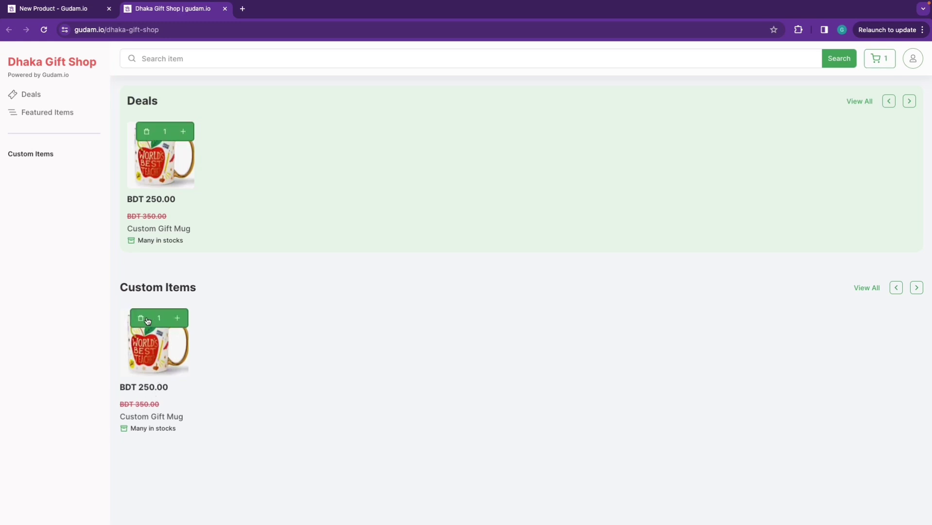
{"action": "left_click", "coordinate": [882, 61]}
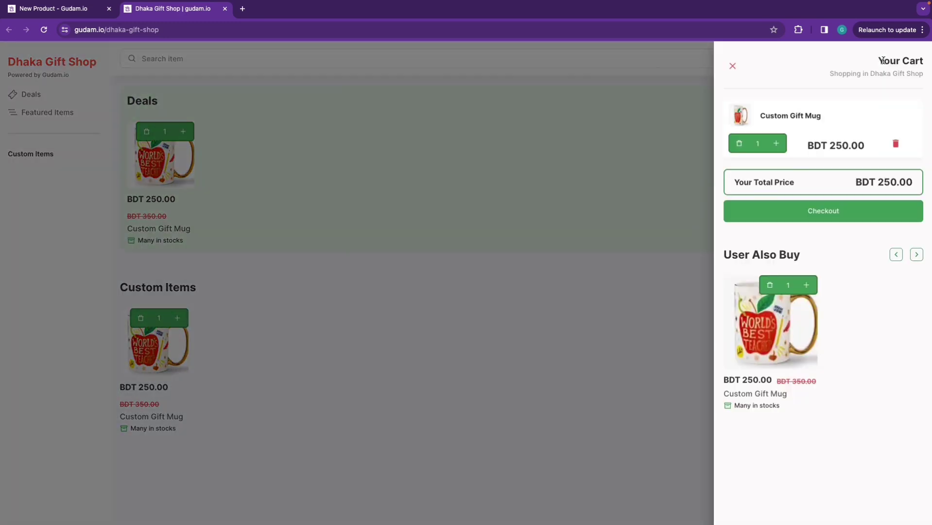
{"action": "left_click", "coordinate": [844, 214]}
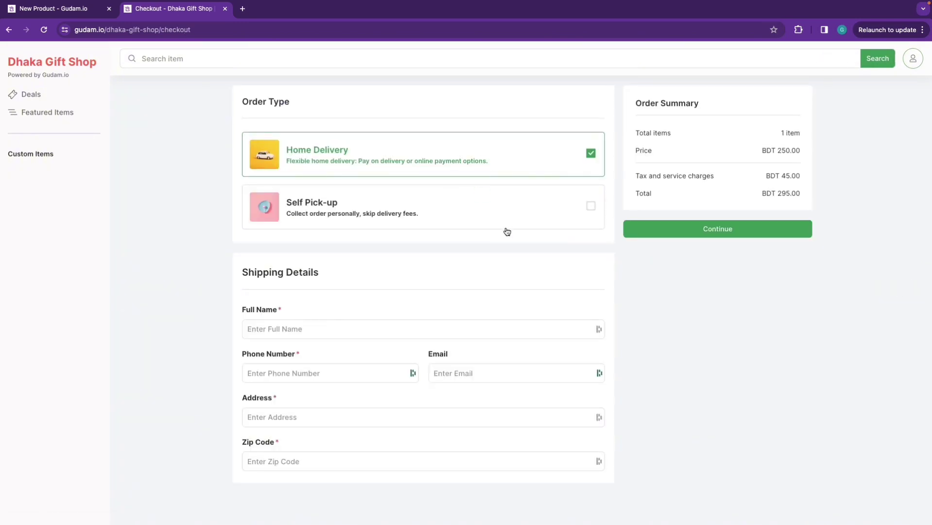
Fill in the customer's name, phone, e-mail, Dhaka delivery address and zip code
{"action": "left_click", "coordinate": [311, 328]}
{"action": "type", "text": "Gudam"}
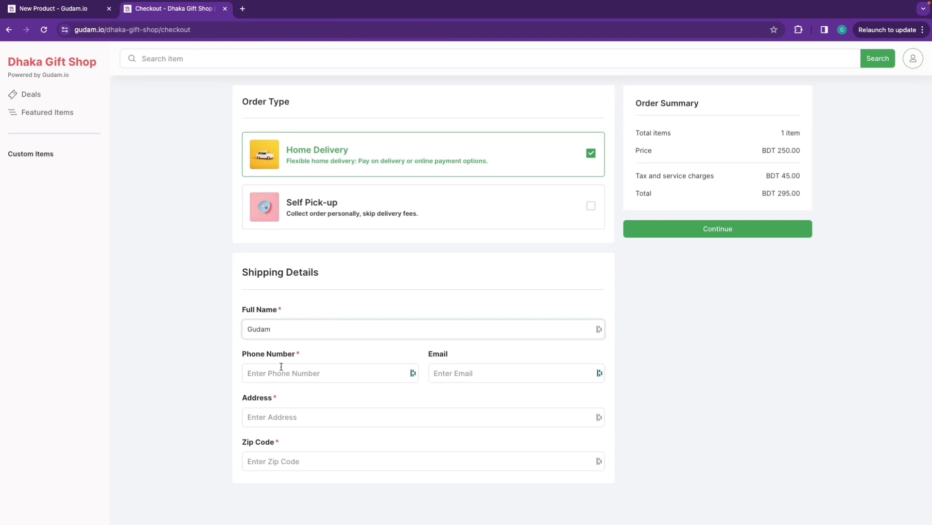
{"action": "left_click", "coordinate": [278, 373]}
{"action": "type", "text": "123456"}
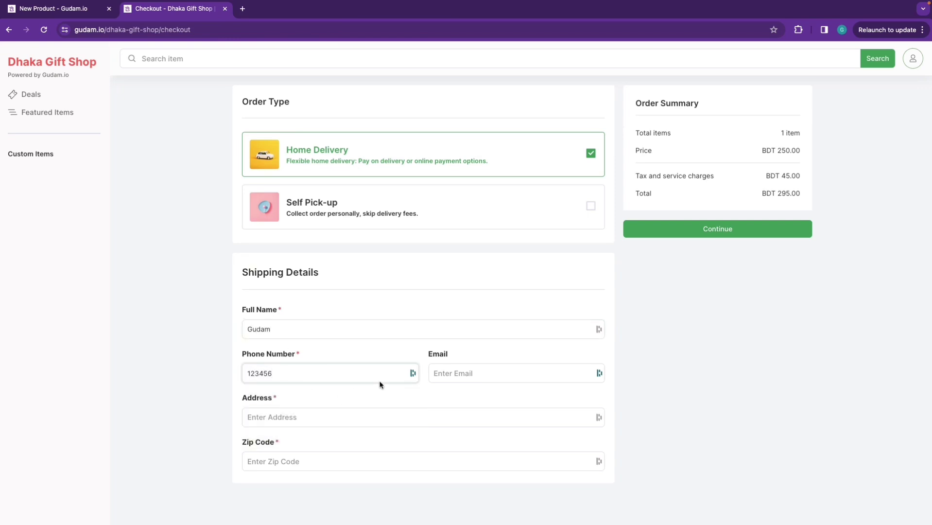
{"action": "left_click", "coordinate": [456, 373]}
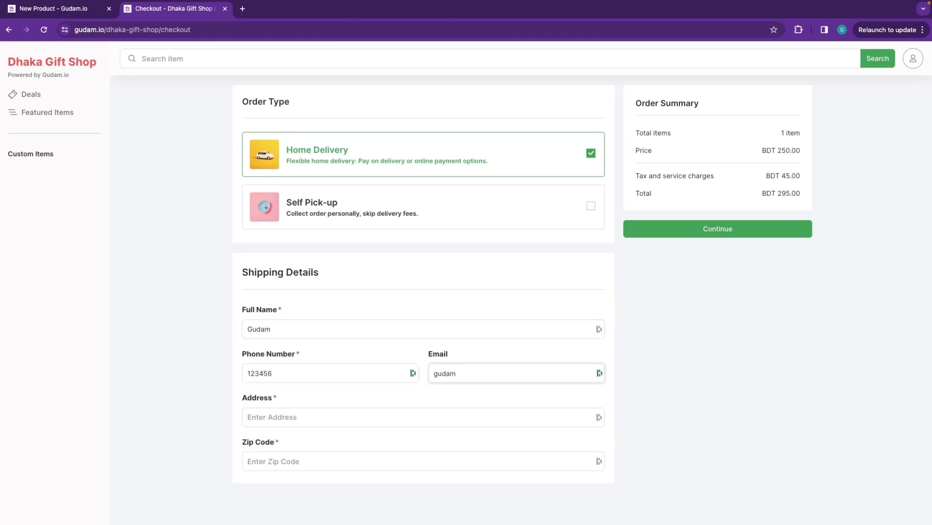
{"action": "left_click", "coordinate": [336, 412]}
{"action": "type", "text": "Dhaka"}
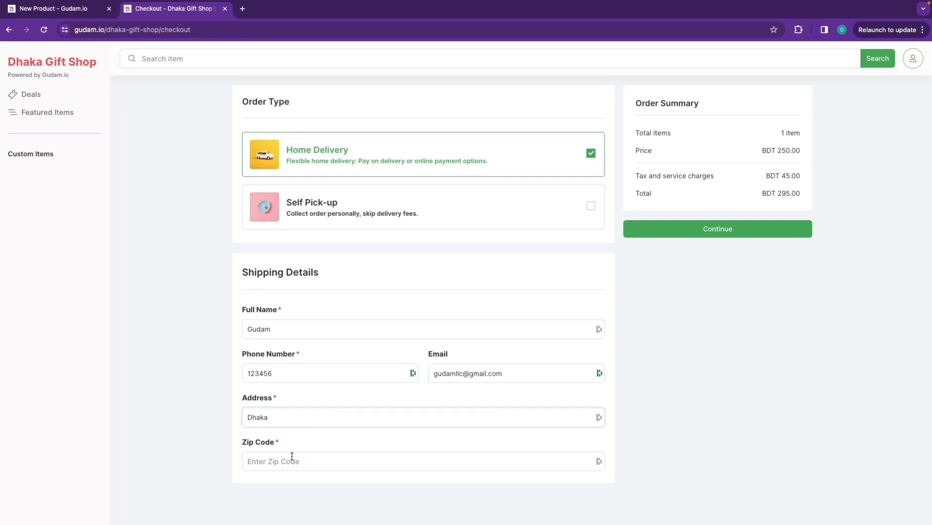
{"action": "left_click", "coordinate": [292, 456]}
{"action": "type", "text": "1200"}
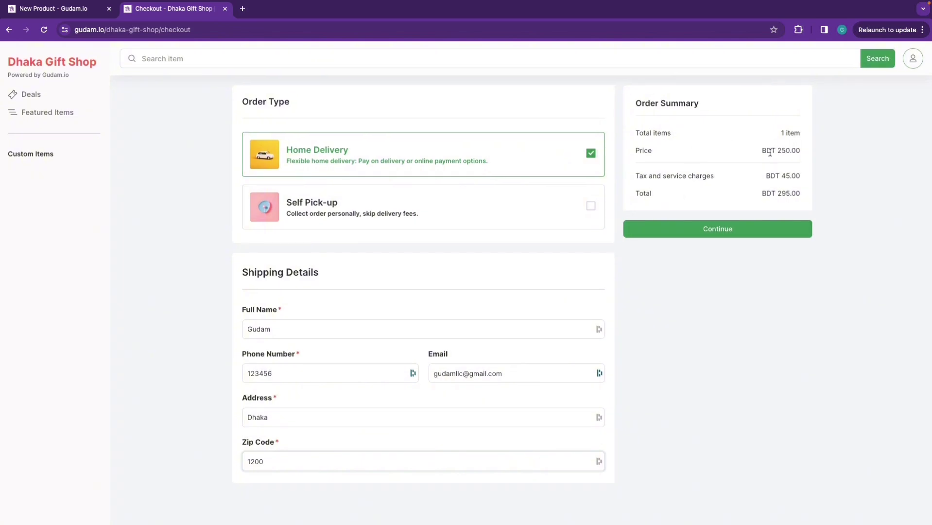
{"action": "left_click_drag", "start_coordinate": [769, 151], "coordinate": [808, 153]}
{"action": "left_click", "coordinate": [777, 184]}
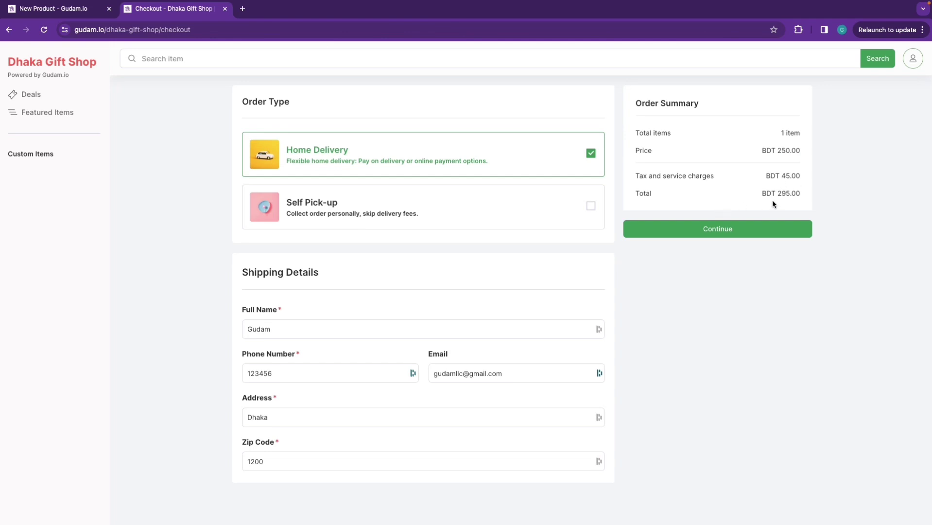
Continue to payment, add the Bkash note 'send money from last two digit 99', and place the order
{"action": "left_click", "coordinate": [775, 222]}
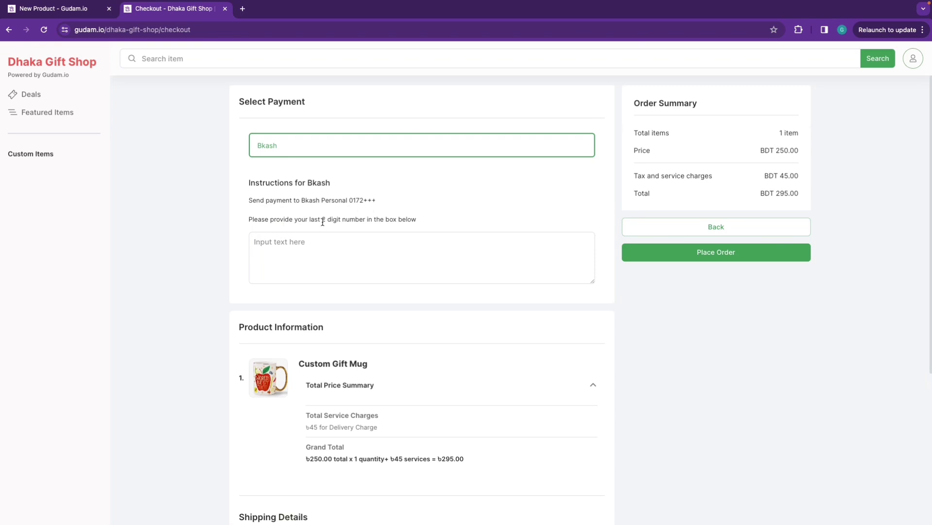
{"action": "left_click", "coordinate": [298, 266]}
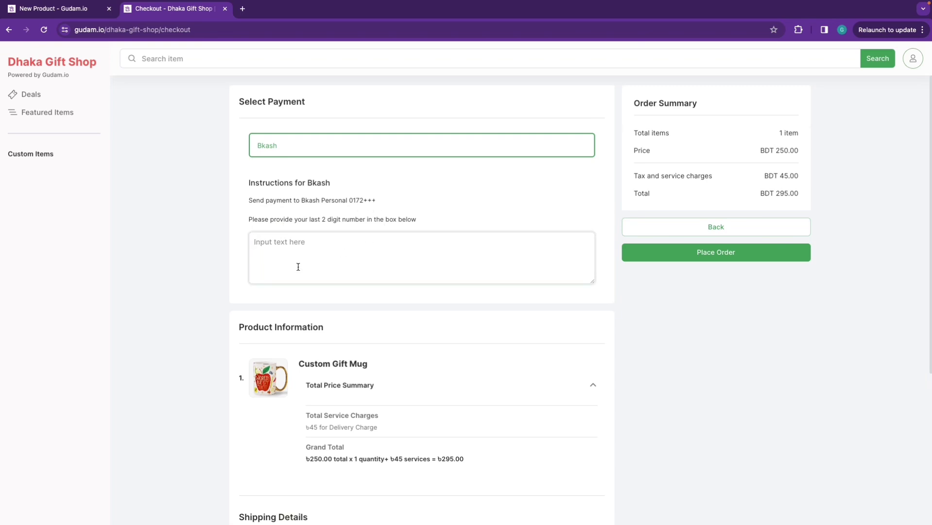
{"action": "type", "text": "99"}
{"action": "key", "text": "BackSpace"}
{"action": "key", "text": "BackSpace"}
{"action": "type", "text": "send money from last two digit 99"}
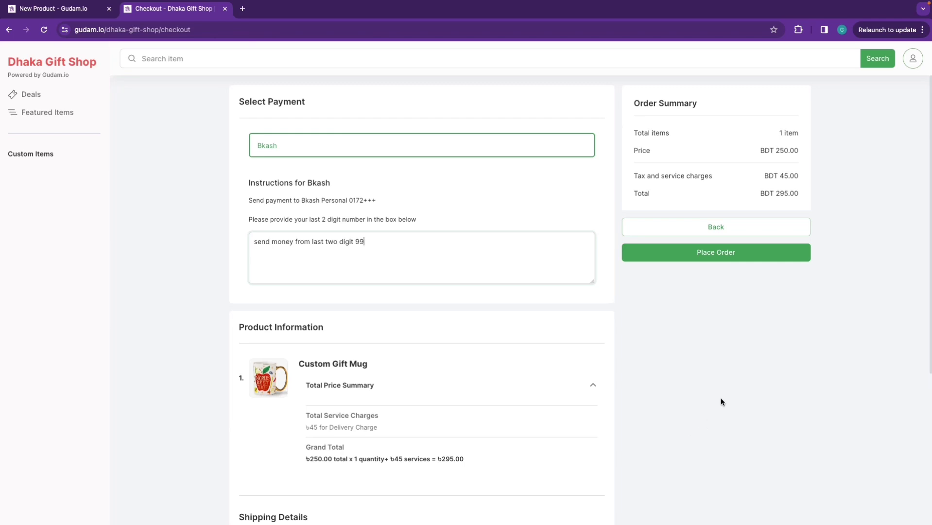
{"action": "scroll", "coordinate": [720, 398], "scroll_direction": "down", "scroll_amount": 3}
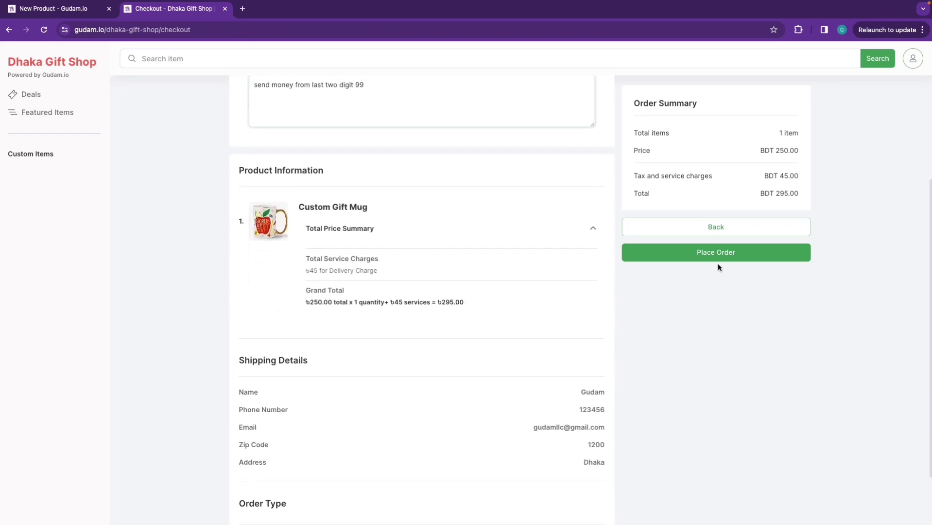
{"action": "left_click", "coordinate": [730, 254]}
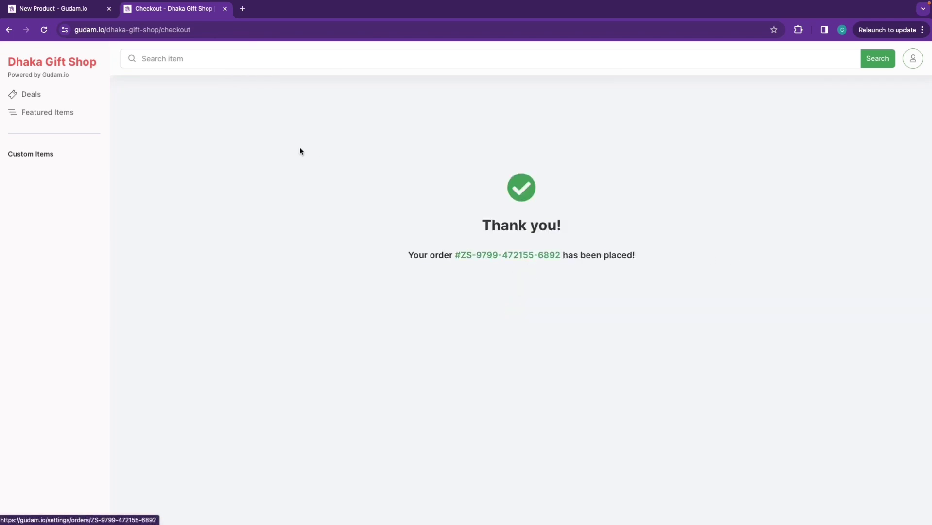
Switch to the admin tab, open Orders, and open the new Custom Gift Mug order
{"action": "left_click", "coordinate": [97, 10]}
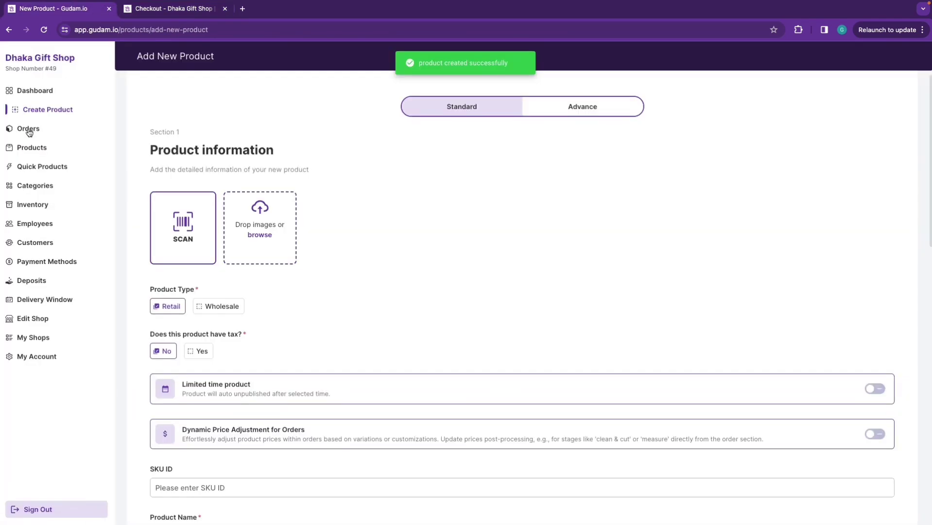
{"action": "left_click", "coordinate": [29, 130]}
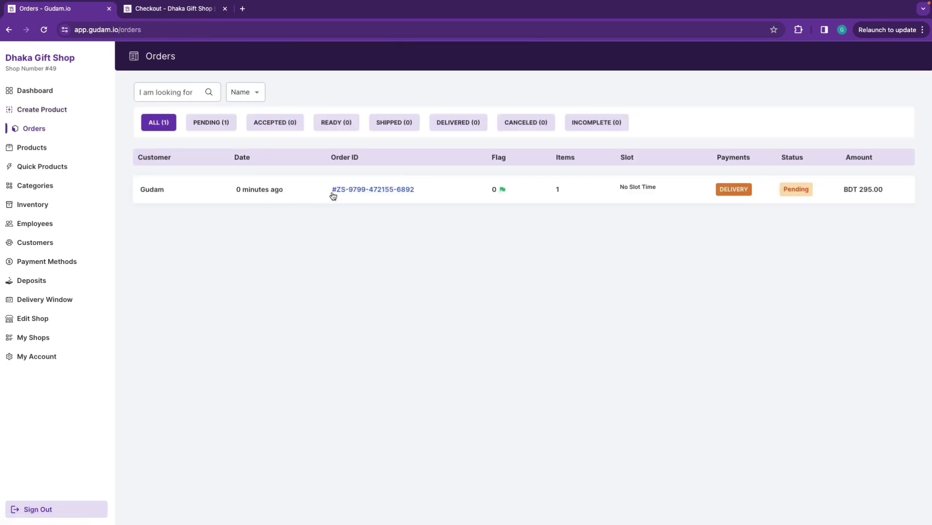
{"action": "left_click", "coordinate": [382, 193]}
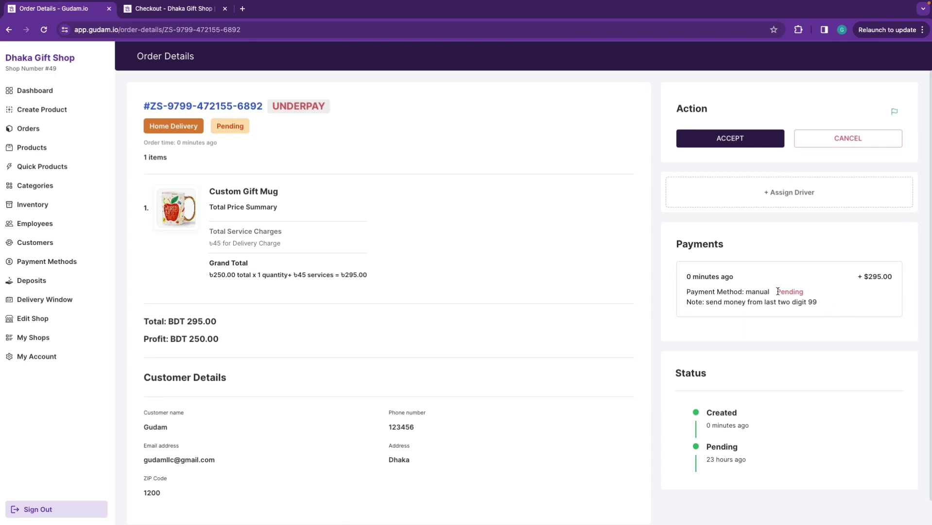
Accept the order as paid, then mark it ready with invoice, shipped, and delivered
{"action": "left_click_drag", "start_coordinate": [778, 291], "coordinate": [810, 292]}
{"action": "left_click", "coordinate": [713, 307]}
{"action": "left_click", "coordinate": [714, 140]}
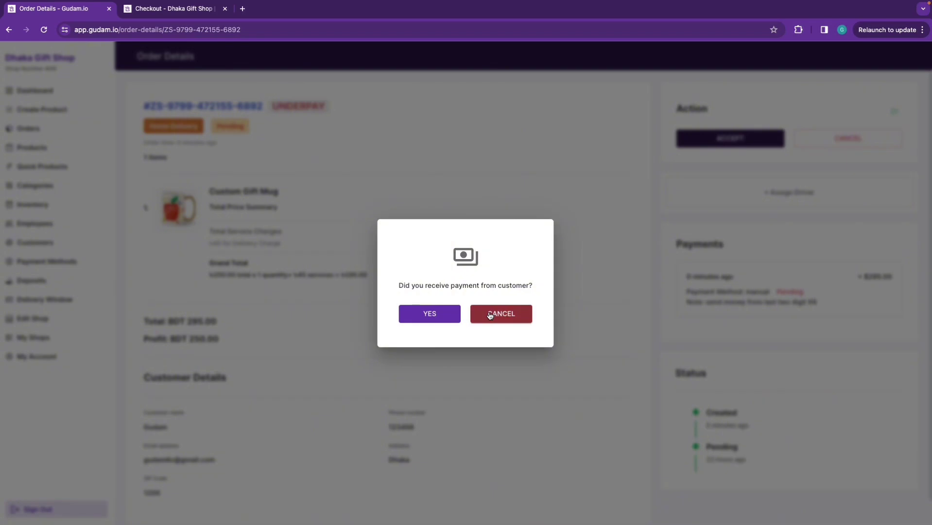
{"action": "left_click", "coordinate": [418, 317]}
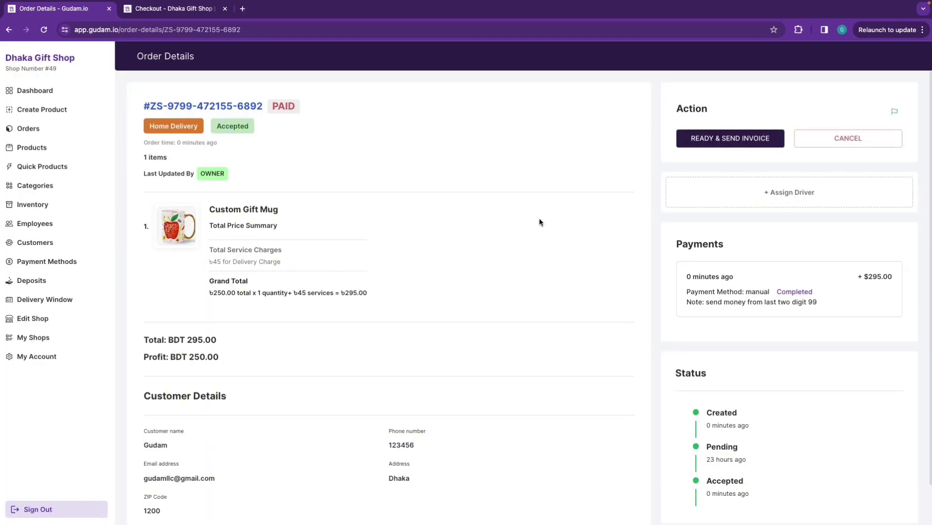
{"action": "left_click", "coordinate": [719, 145]}
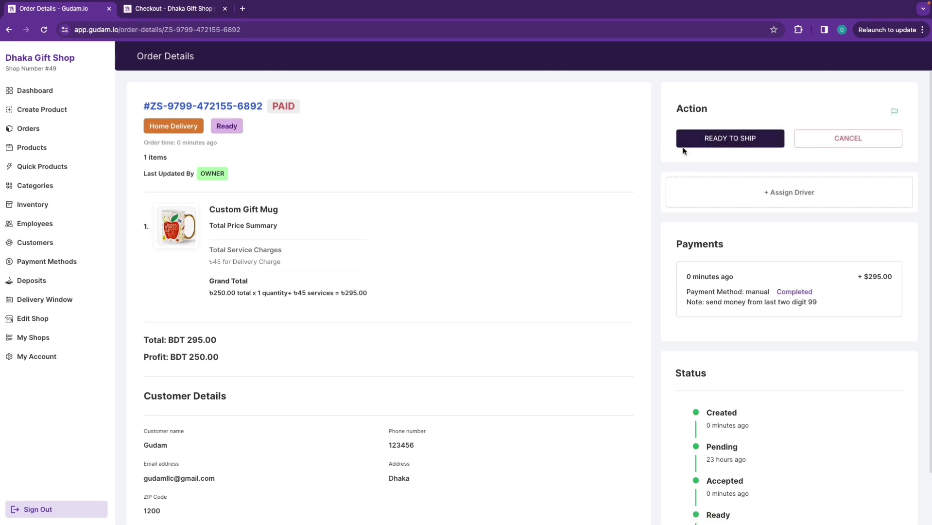
{"action": "left_click", "coordinate": [711, 145]}
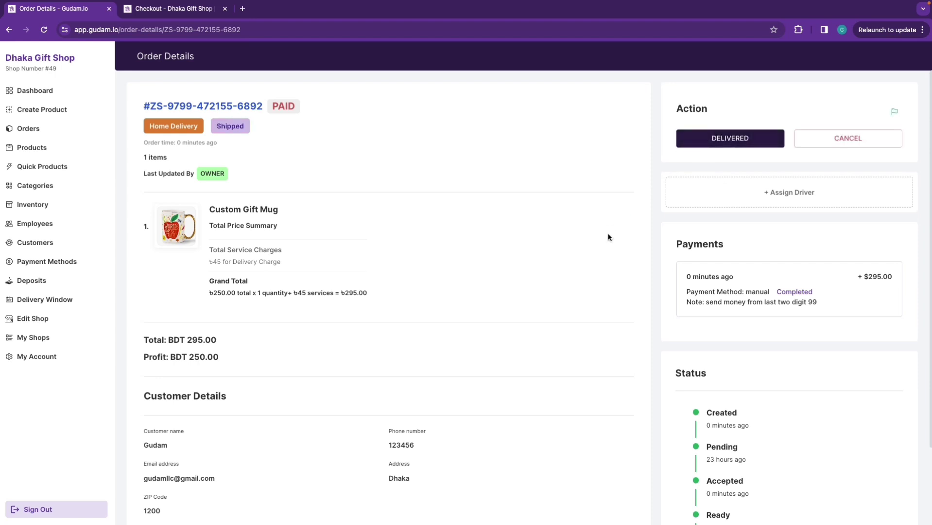
{"action": "left_click", "coordinate": [728, 137]}
Return to Orders and check the Pending, Accepted, Ready, Shipped and Delivered filters
{"action": "left_click", "coordinate": [32, 129]}
{"action": "left_click", "coordinate": [206, 125]}
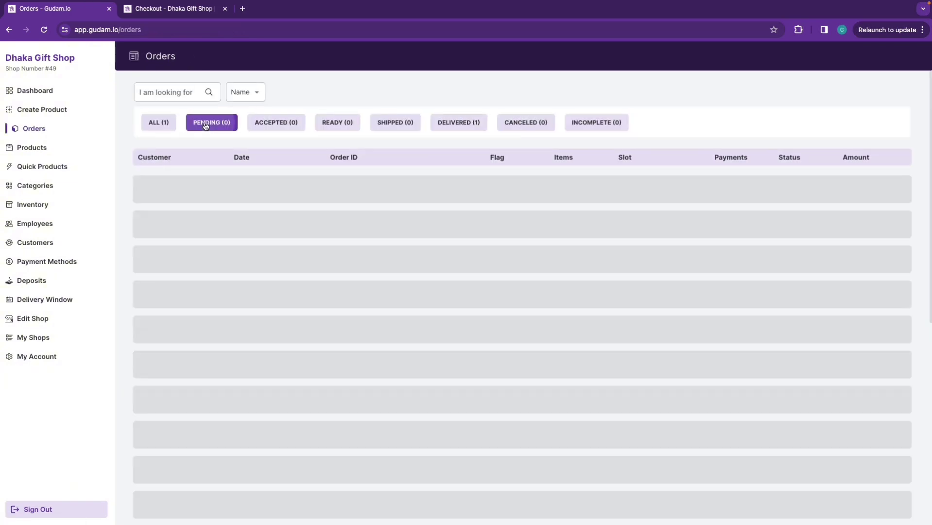
{"action": "left_click", "coordinate": [280, 123]}
{"action": "left_click", "coordinate": [344, 124]}
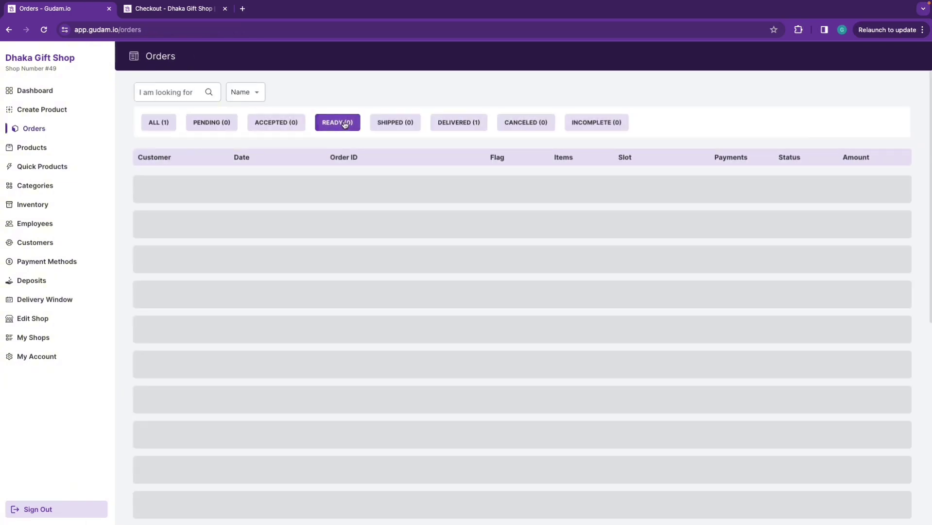
{"action": "left_click", "coordinate": [403, 127]}
{"action": "left_click", "coordinate": [464, 124]}
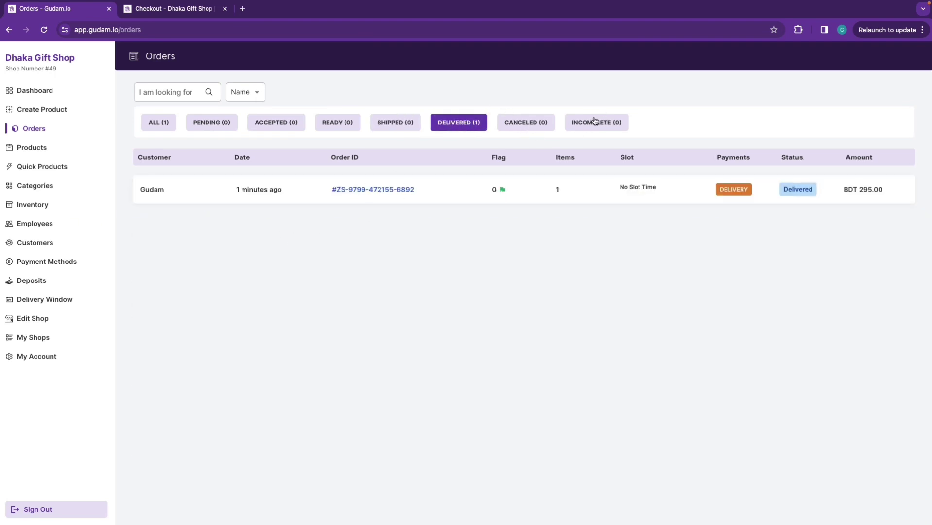
Recheck each status filter, ending on All with the BDT 295.00 order Delivered
{"action": "left_click", "coordinate": [159, 127]}
{"action": "left_click", "coordinate": [214, 124]}
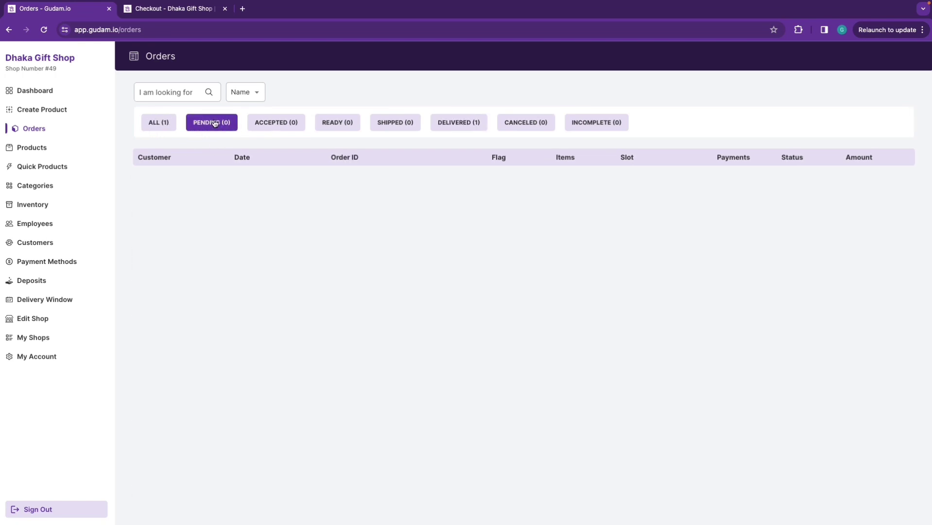
{"action": "left_click", "coordinate": [283, 125]}
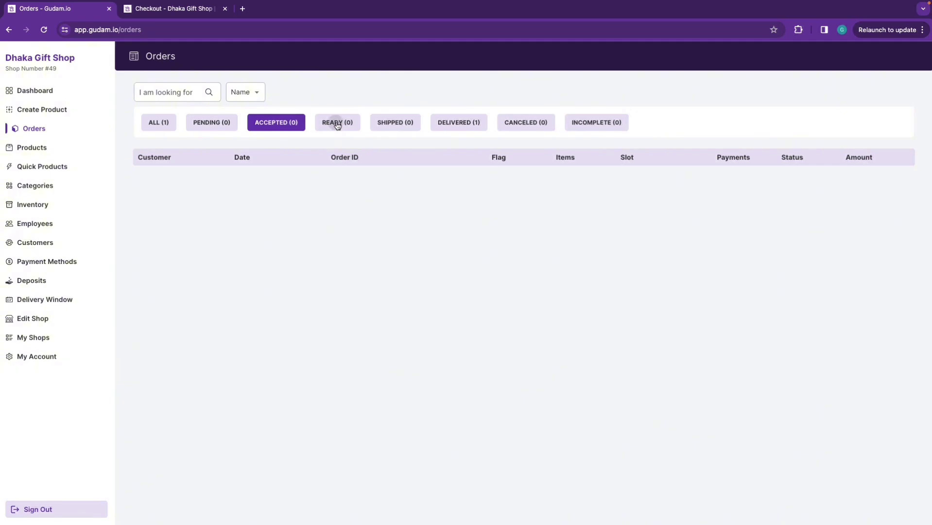
{"action": "left_click", "coordinate": [347, 126]}
{"action": "left_click", "coordinate": [408, 124]}
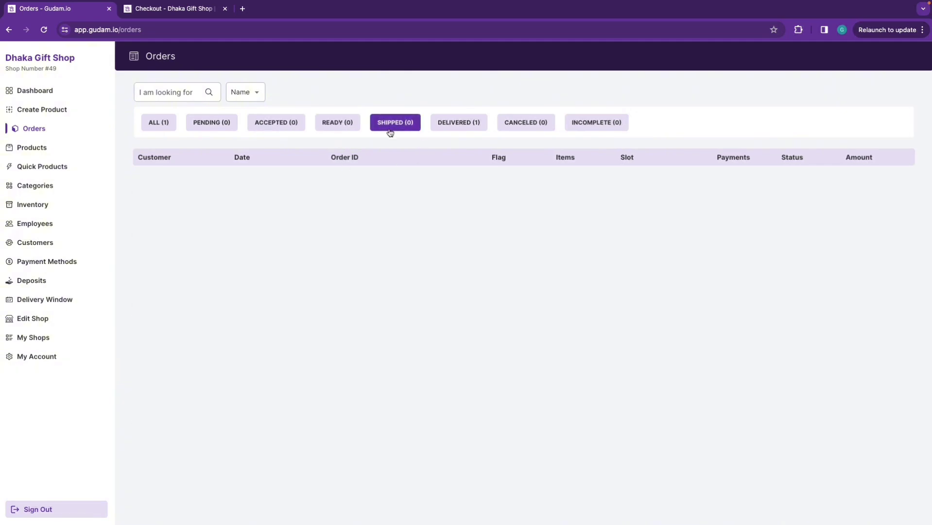
{"action": "left_click", "coordinate": [459, 129]}
{"action": "left_click", "coordinate": [395, 123]}
{"action": "left_click", "coordinate": [160, 125]}
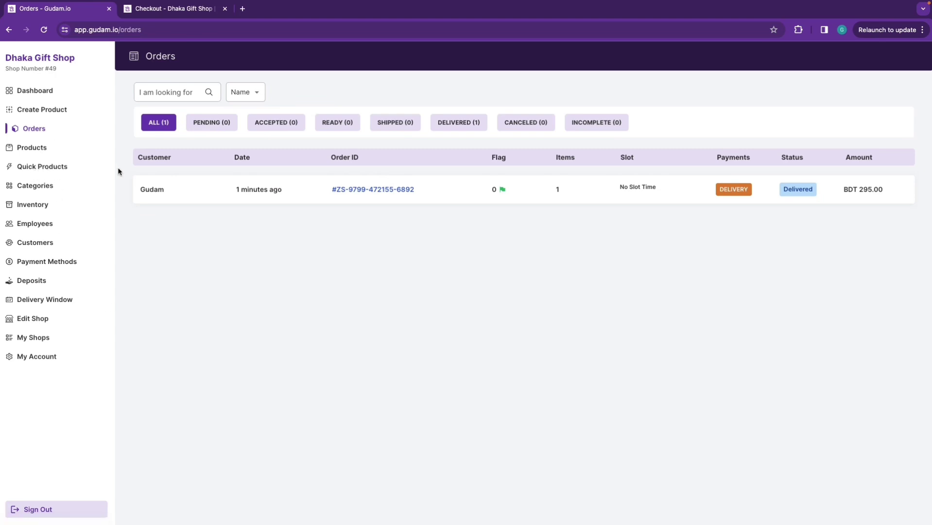
Start a new quick product using the Indian Dress.webp image from Desktop/Video Related
{"action": "left_click", "coordinate": [26, 168]}
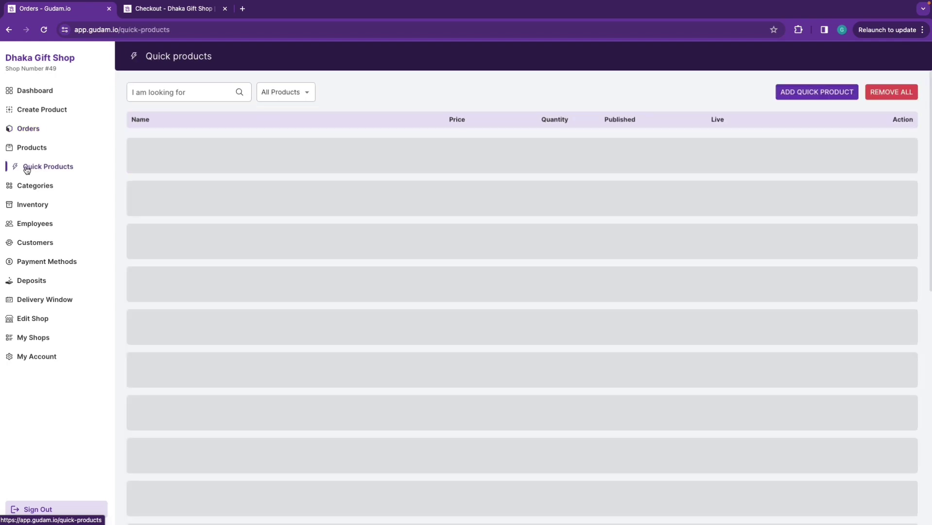
{"action": "left_click", "coordinate": [788, 97]}
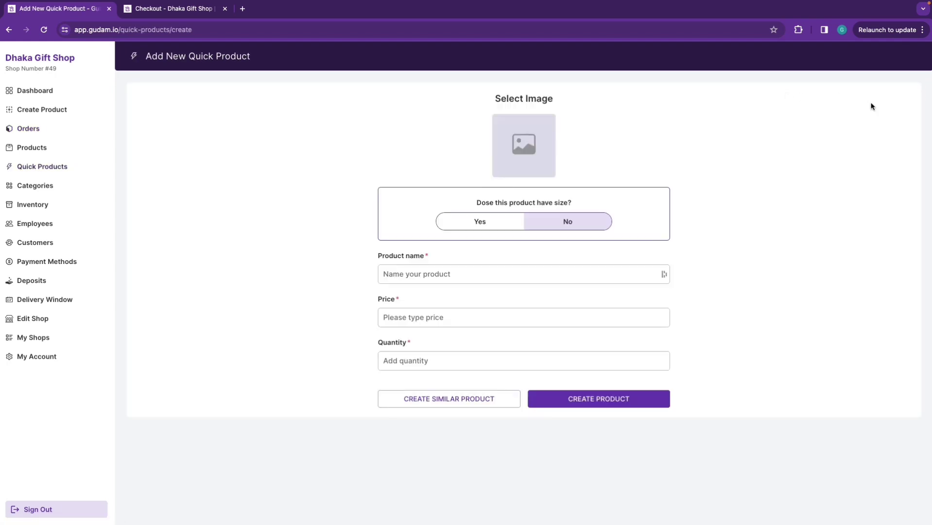
{"action": "left_click", "coordinate": [531, 144]}
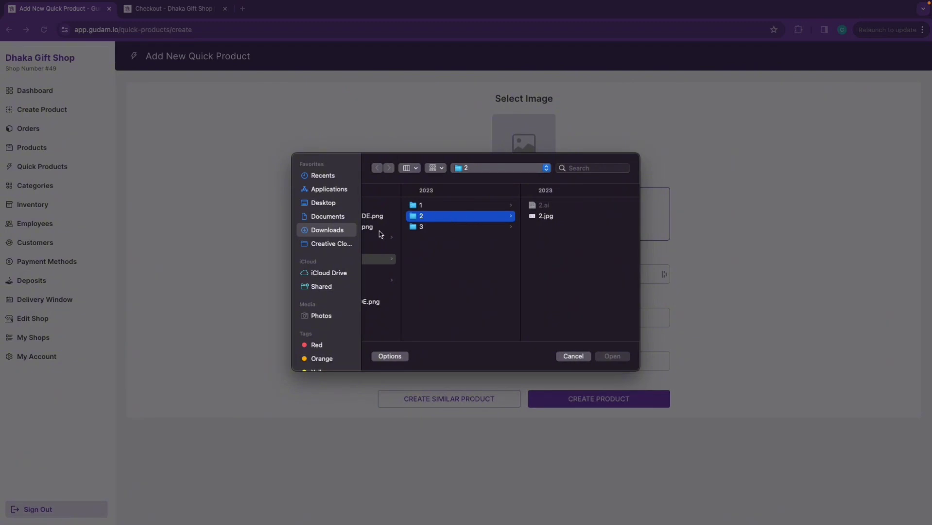
{"action": "left_click", "coordinate": [326, 203]}
{"action": "left_click", "coordinate": [401, 207]}
{"action": "left_click", "coordinate": [521, 227]}
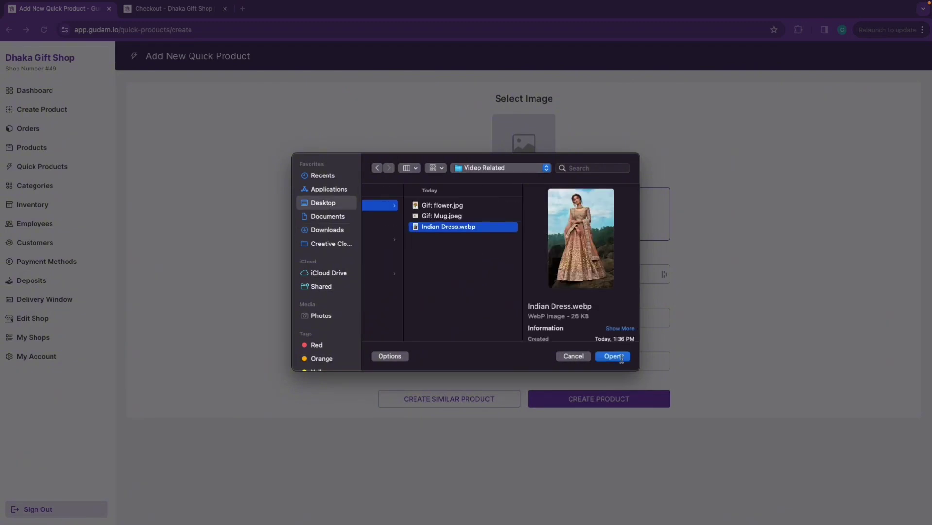
{"action": "left_click", "coordinate": [613, 356]}
{"action": "left_click", "coordinate": [432, 275]}
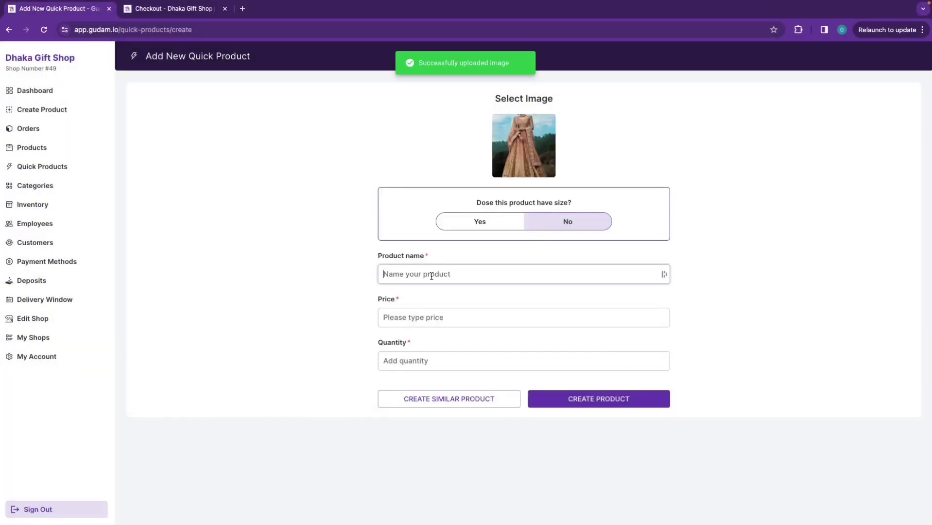
Create the quick product 'Golden Lehenga' priced 1200 with quantity 6
{"action": "type", "text": "Golden Lehenga"}
{"action": "left_click", "coordinate": [416, 317]}
{"action": "type", "text": "1200"}
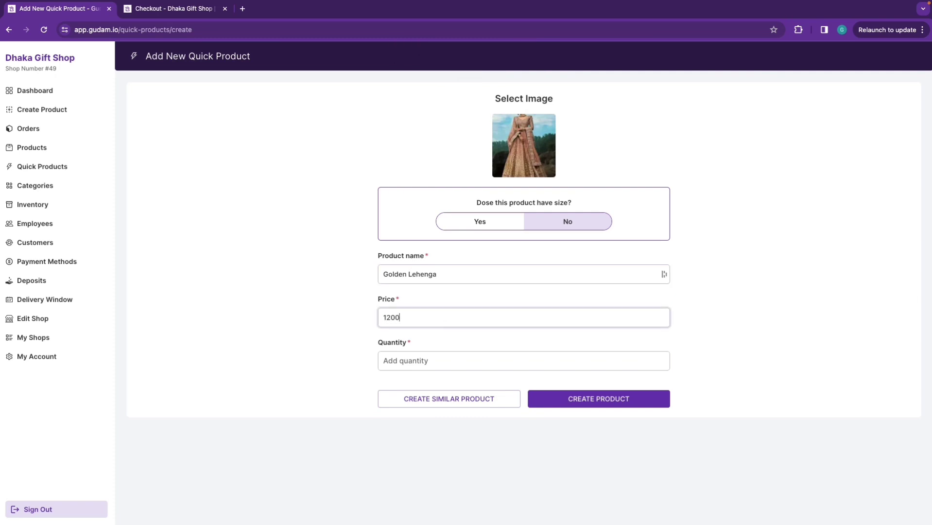
{"action": "left_click", "coordinate": [411, 359]}
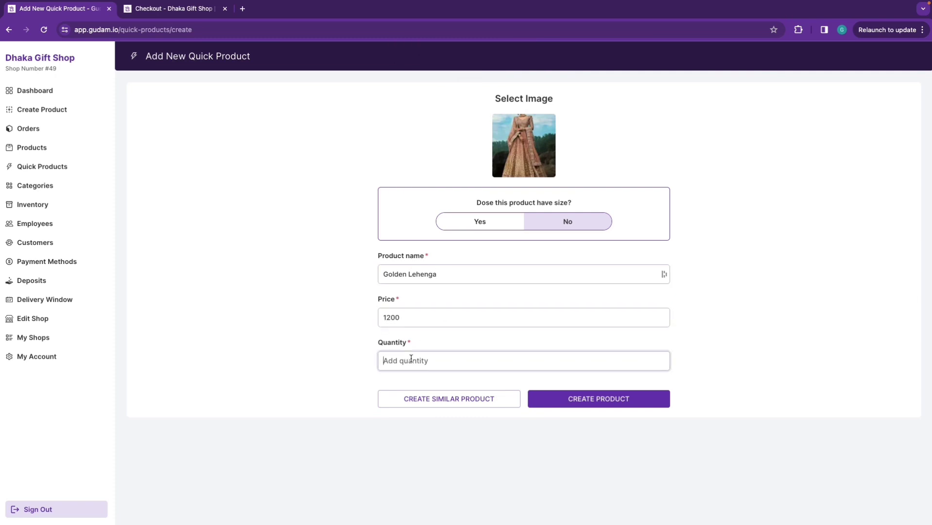
{"action": "type", "text": "6"}
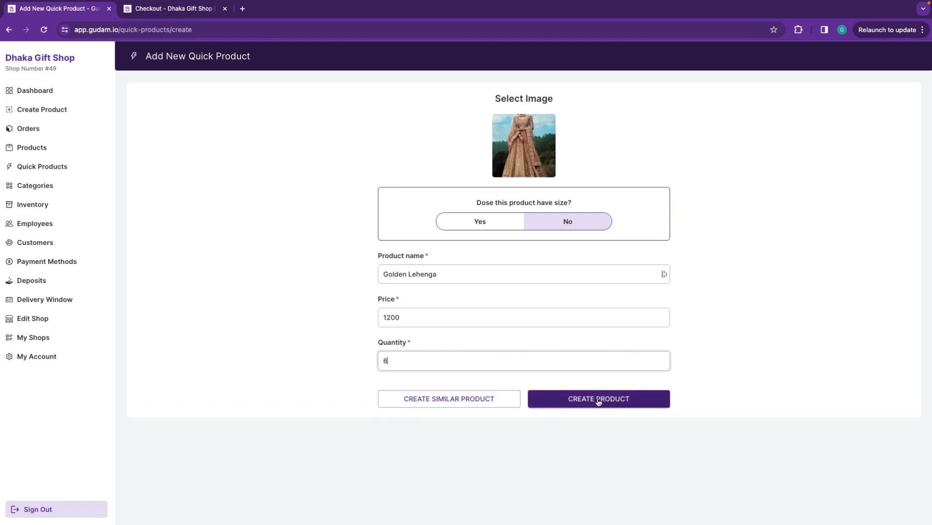
{"action": "left_click", "coordinate": [598, 400]}
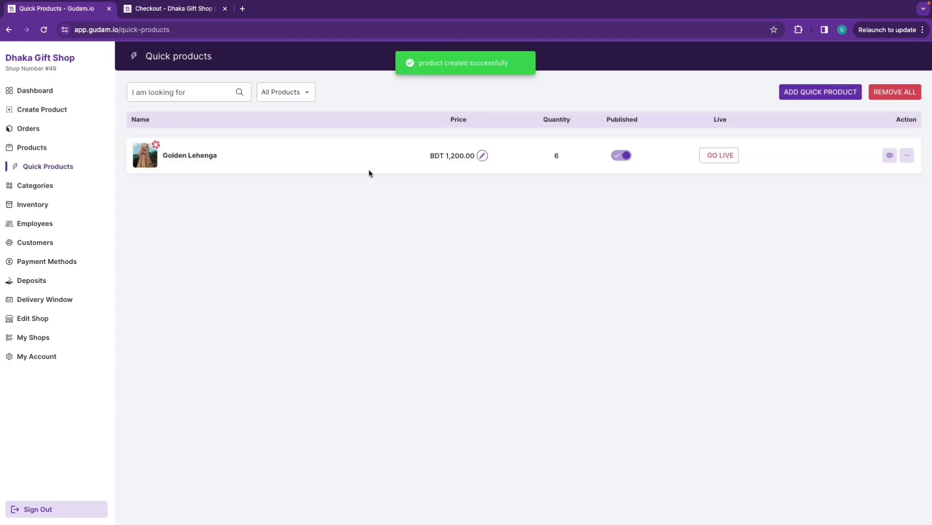
Put Golden Lehenga live and go to the Dhaka Gift Shop storefront home
{"action": "left_click", "coordinate": [718, 160]}
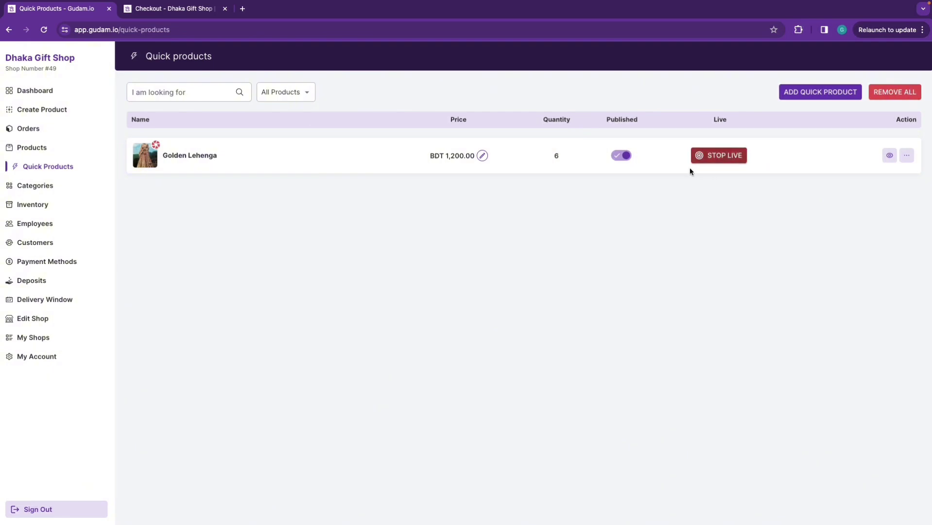
{"action": "left_click", "coordinate": [189, 9]}
{"action": "left_click", "coordinate": [54, 63]}
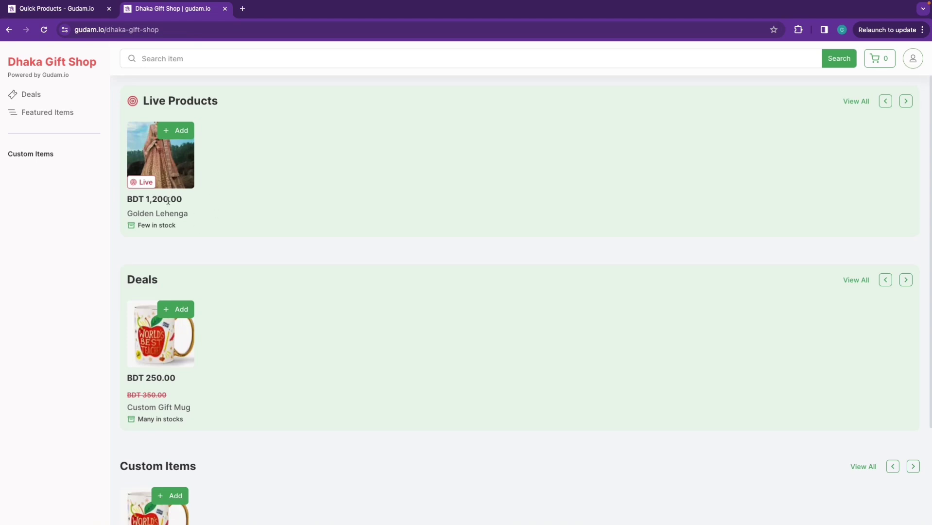
{"action": "left_click", "coordinate": [167, 169]}
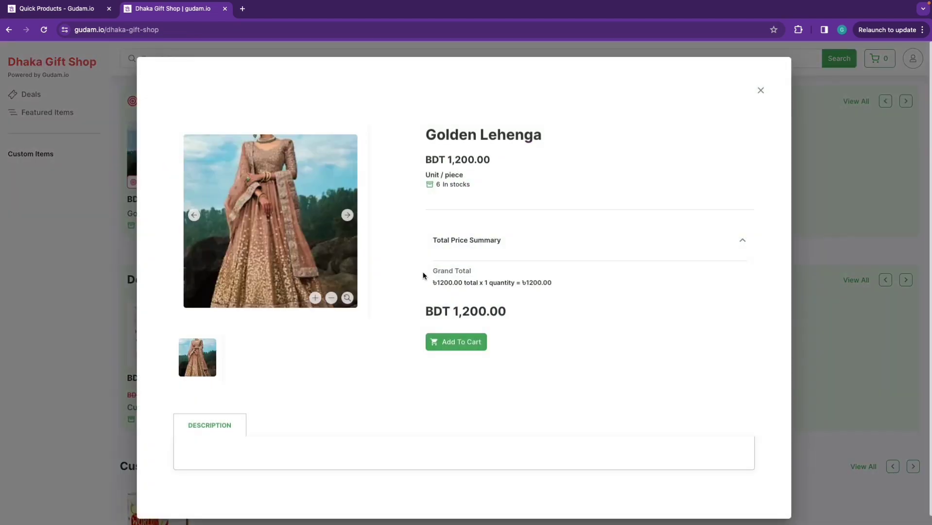
{"action": "left_click", "coordinate": [761, 92]}
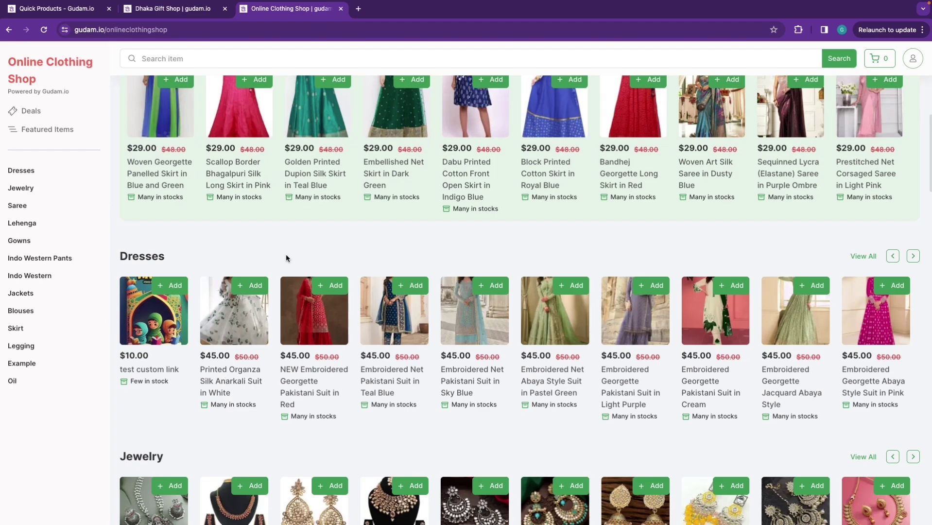
Scroll up and down through the Online Clothing Shop storefront page
{"action": "scroll", "coordinate": [291, 256], "scroll_direction": "down", "scroll_amount": 3}
{"action": "scroll", "coordinate": [310, 272], "scroll_direction": "down", "scroll_amount": 8}
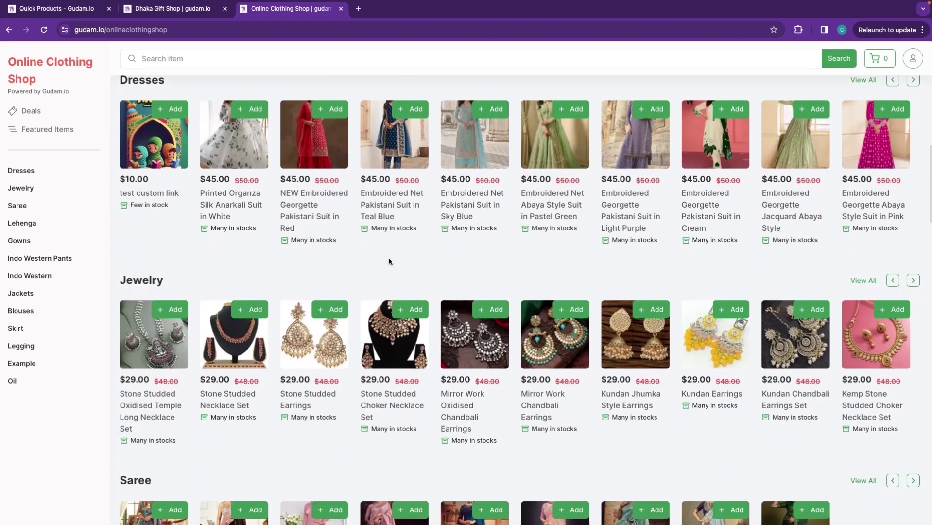
{"action": "scroll", "coordinate": [377, 291], "scroll_direction": "down", "scroll_amount": 10}
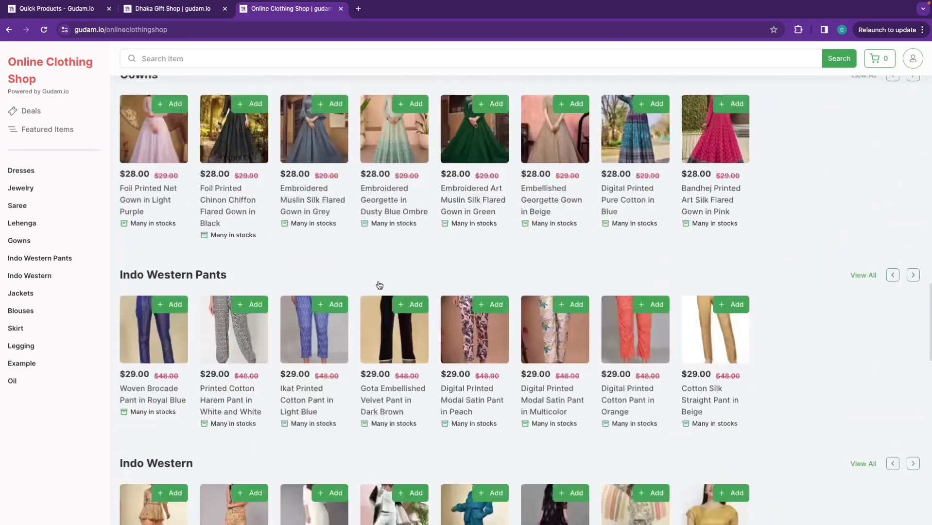
{"action": "scroll", "coordinate": [377, 281], "scroll_direction": "up", "scroll_amount": 19}
{"action": "scroll", "coordinate": [379, 285], "scroll_direction": "down", "scroll_amount": 17}
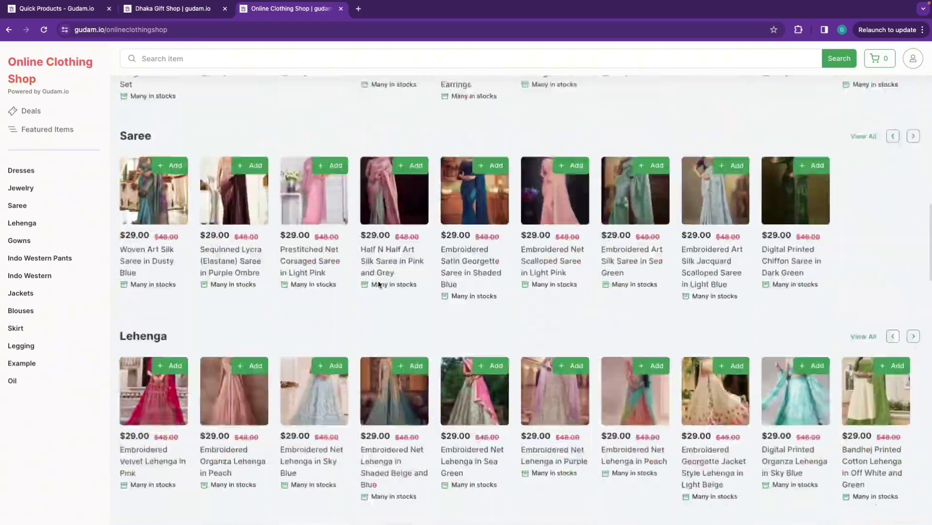
{"action": "scroll", "coordinate": [378, 284], "scroll_direction": "up", "scroll_amount": 20}
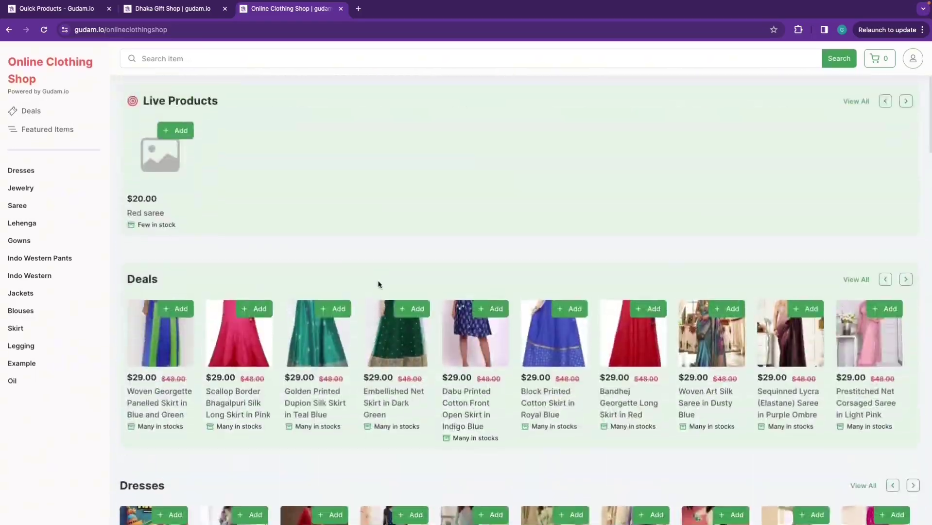
{"action": "scroll", "coordinate": [378, 285], "scroll_direction": "down", "scroll_amount": 20}
{"action": "scroll", "coordinate": [379, 284], "scroll_direction": "up", "scroll_amount": 15}
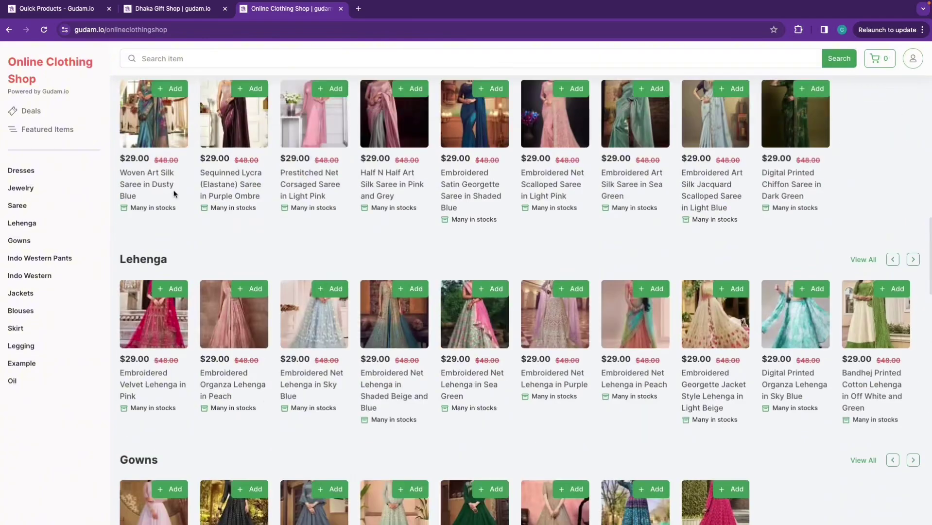
Browse the Jewelry, Dresses, Gowns, Deals and Featured Items categories
{"action": "left_click", "coordinate": [22, 191]}
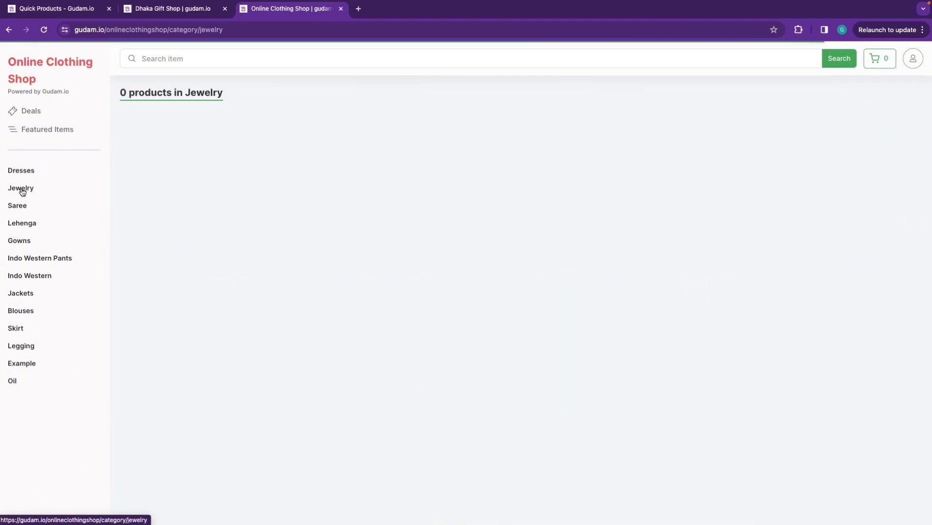
{"action": "left_click", "coordinate": [26, 174]}
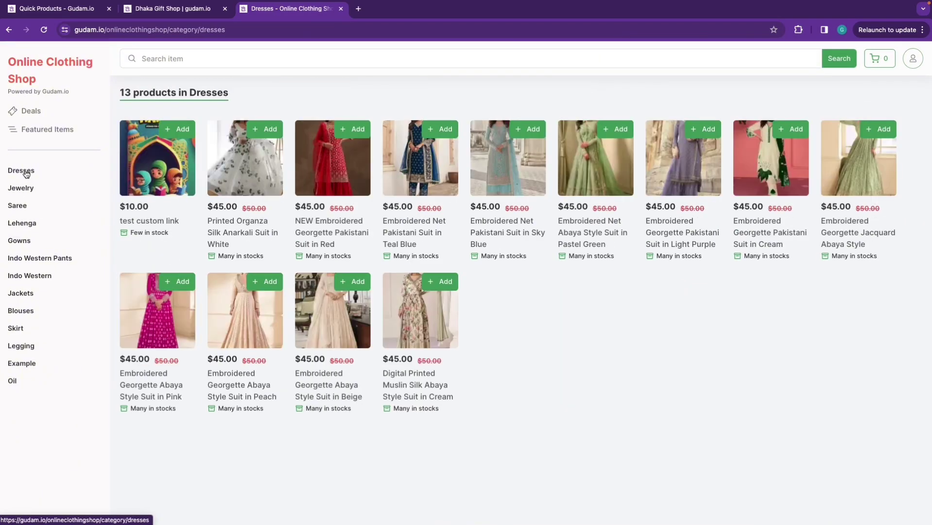
{"action": "left_click", "coordinate": [20, 240]}
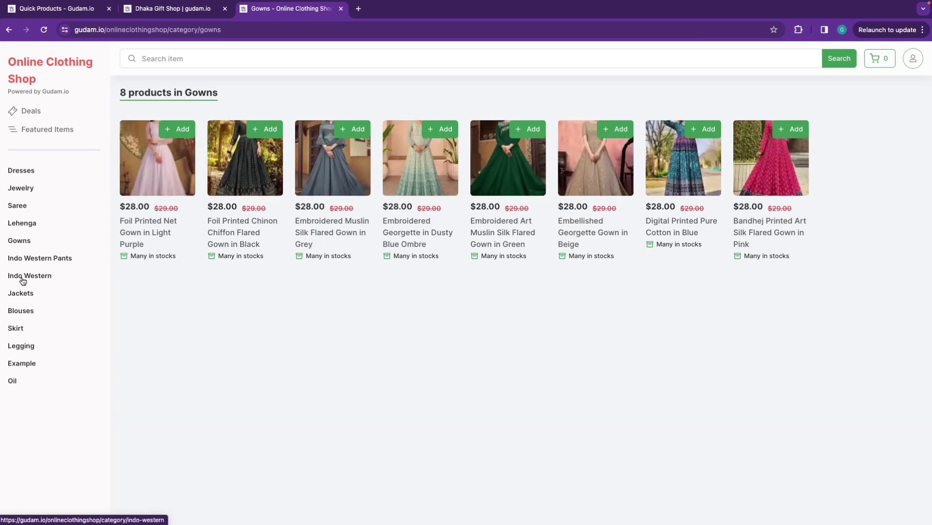
{"action": "left_click", "coordinate": [32, 112]}
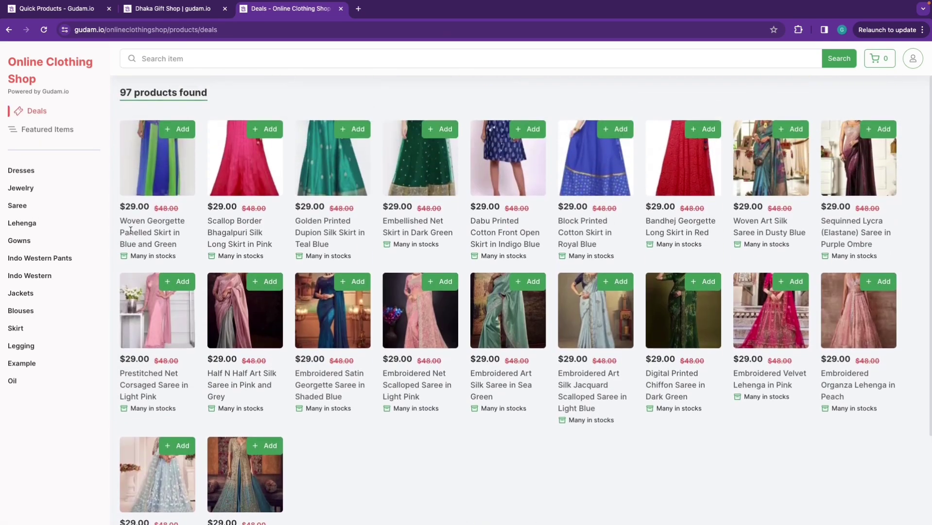
{"action": "left_click", "coordinate": [47, 130]}
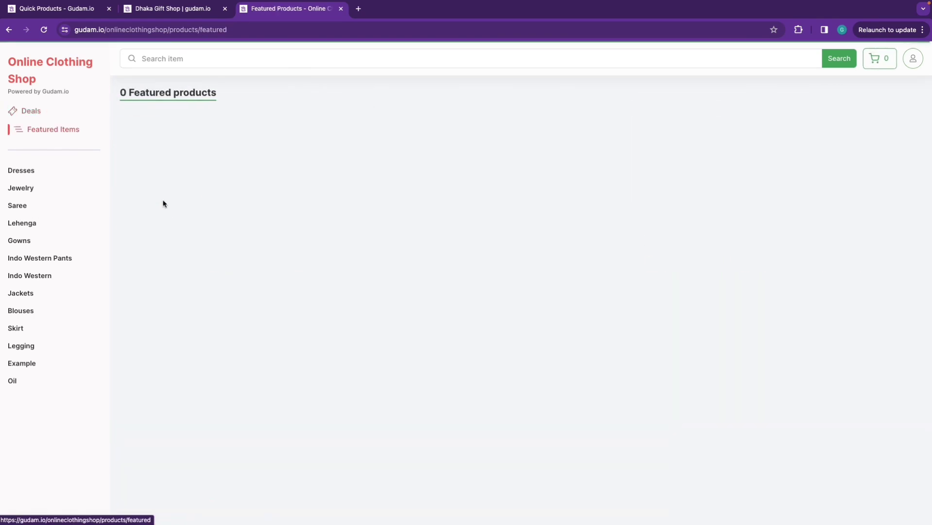
{"action": "left_click", "coordinate": [36, 112]}
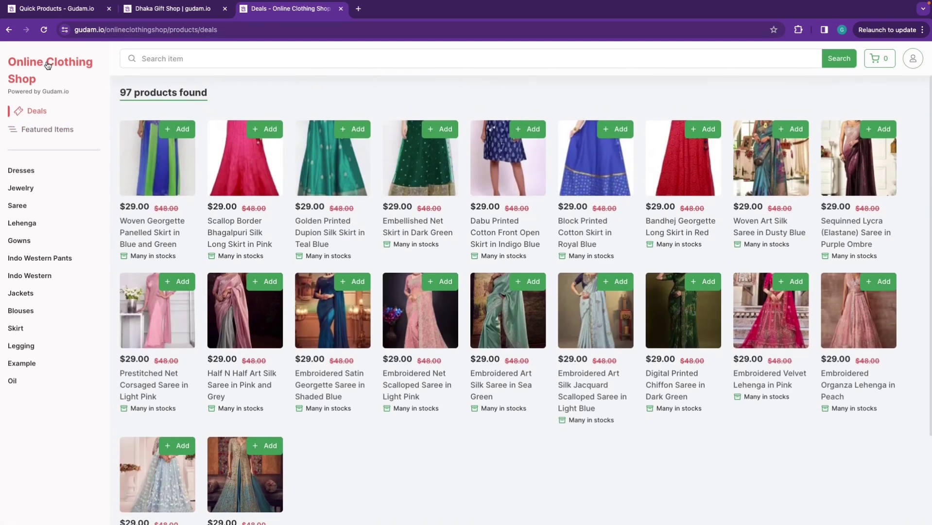
Return to the Online Clothing Shop home and close its tab
{"action": "left_click", "coordinate": [47, 65]}
{"action": "scroll", "coordinate": [377, 343], "scroll_direction": "down", "scroll_amount": 7}
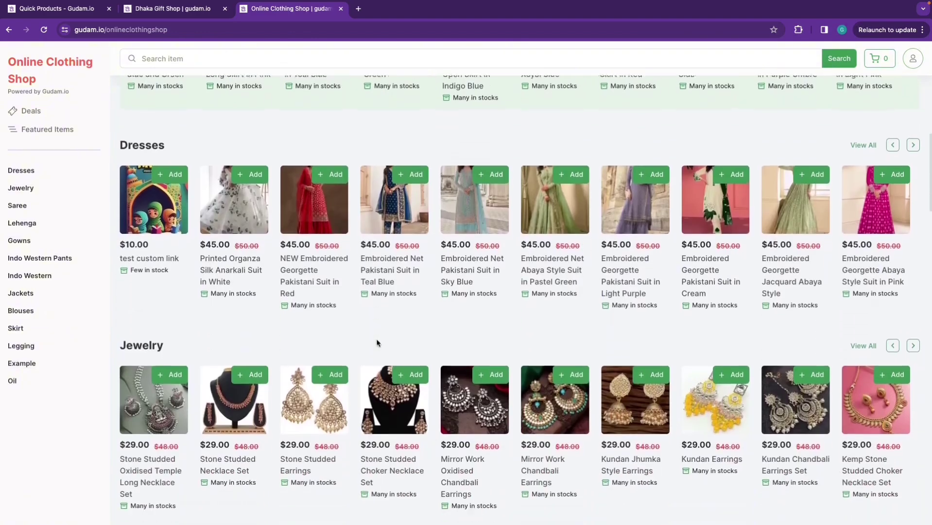
{"action": "key", "text": "ctrl+w"}
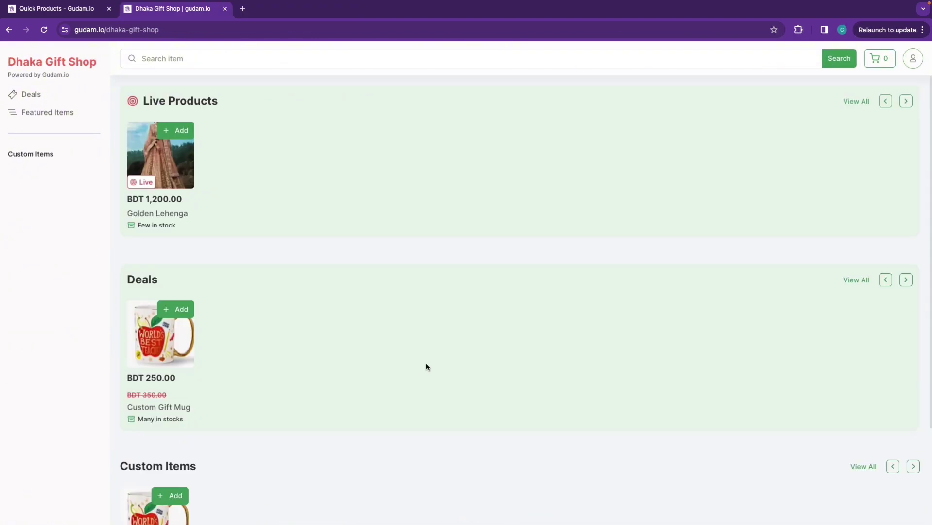
Load gudam.io/info in a new browser tab
{"action": "left_click", "coordinate": [242, 8]}
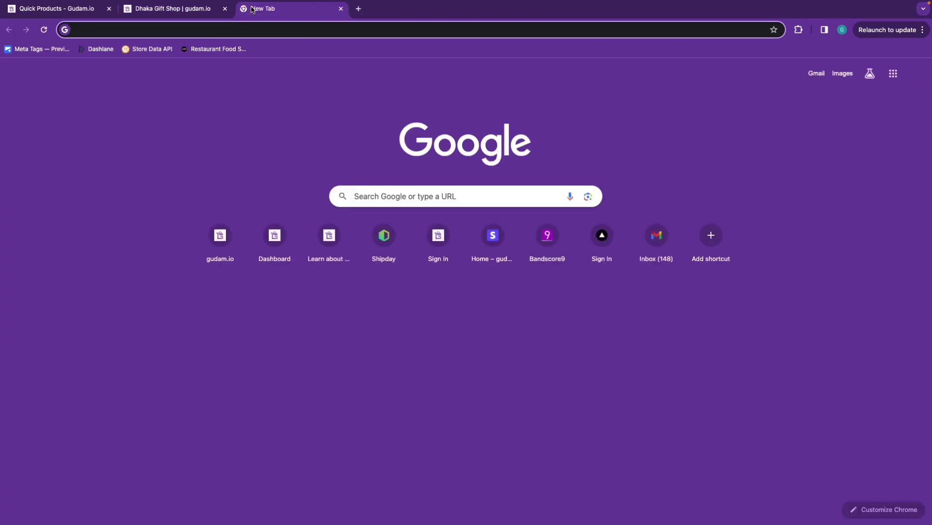
{"action": "type", "text": "gudam.io/i"}
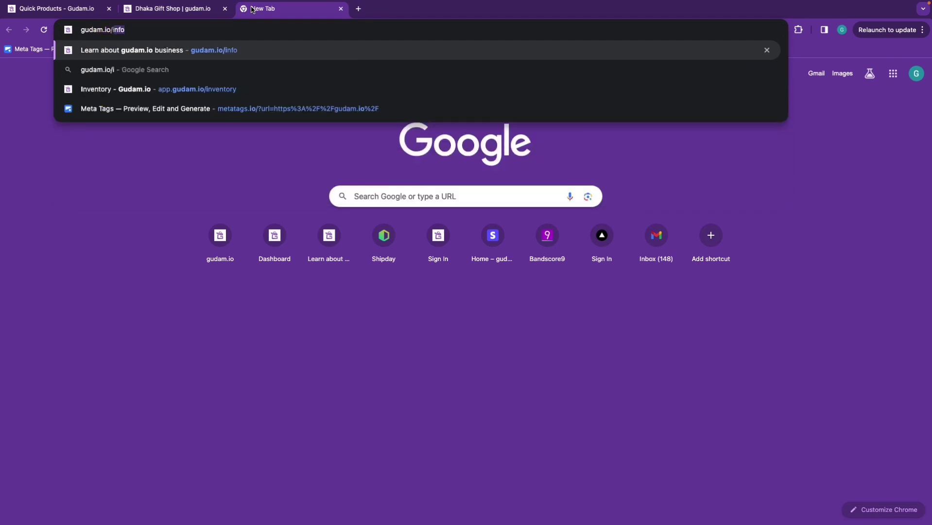
{"action": "key", "text": "Return"}
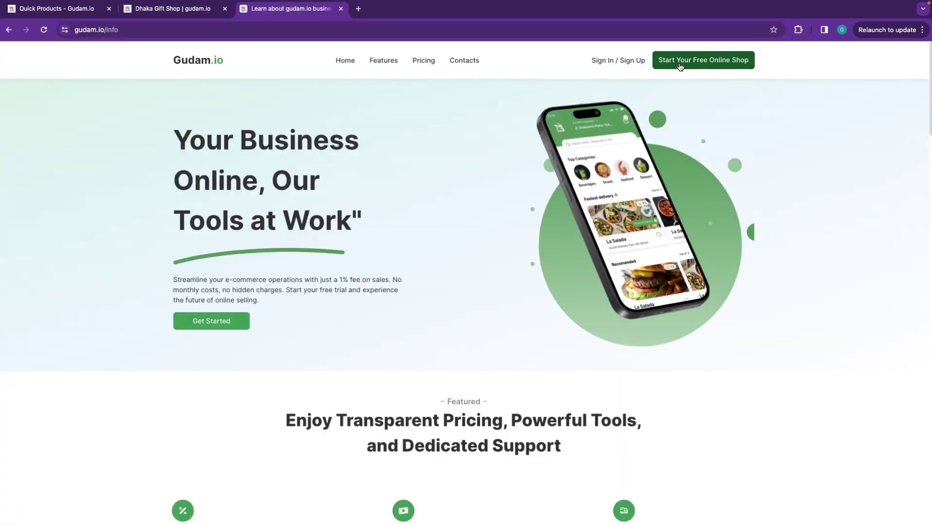